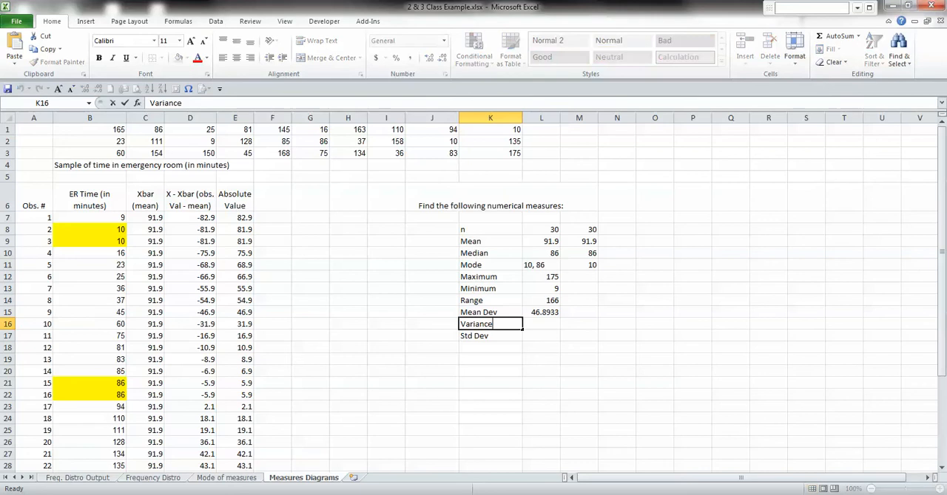
Change the Variance label in K16 to "Sample Variance", copying the added word "Sample" for reuse
key("Home")
type("Sample")
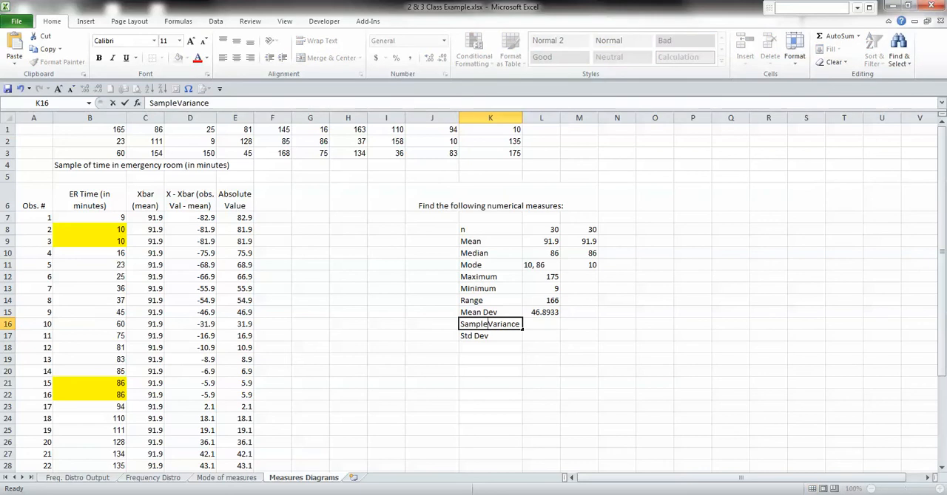
key("Left")
key("shift+Home")
key("ctrl+c")
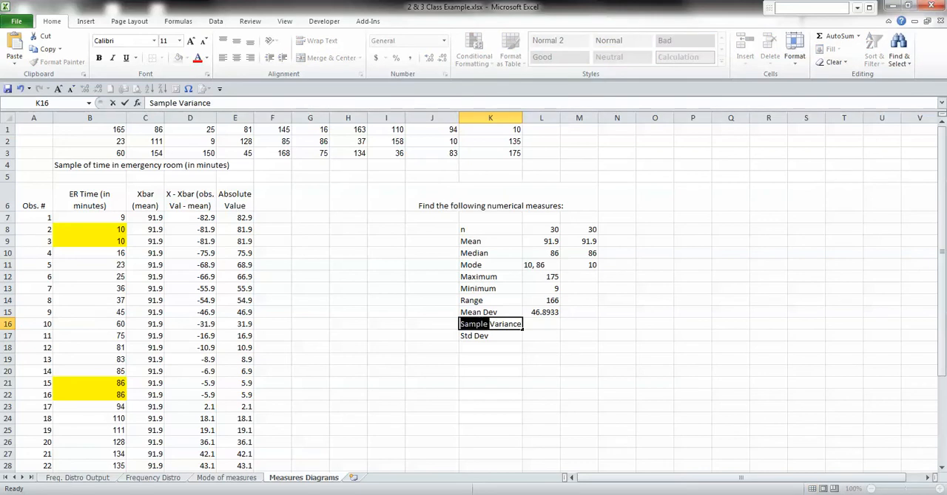
key("Return")
Change the label in K17 to "Sample Std Dev" and widen column K slightly to fit the labels
key("F2")
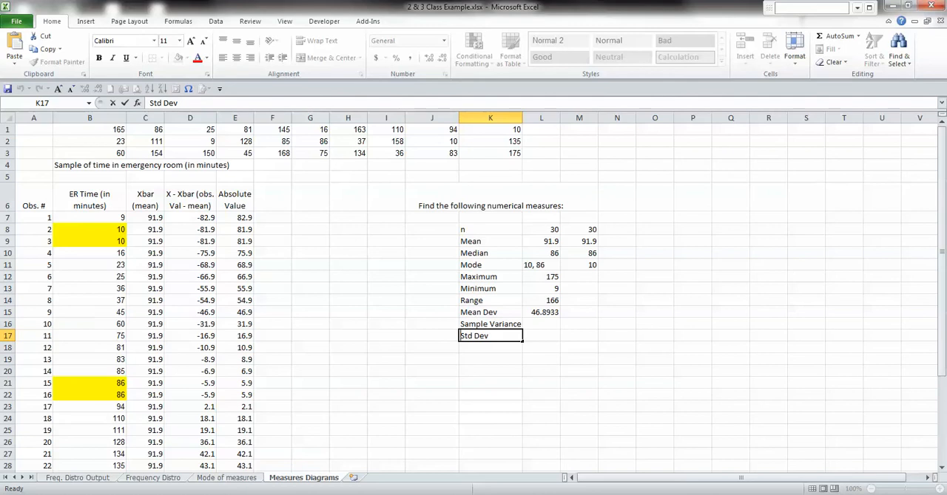
key("Home")
key("ctrl+v")
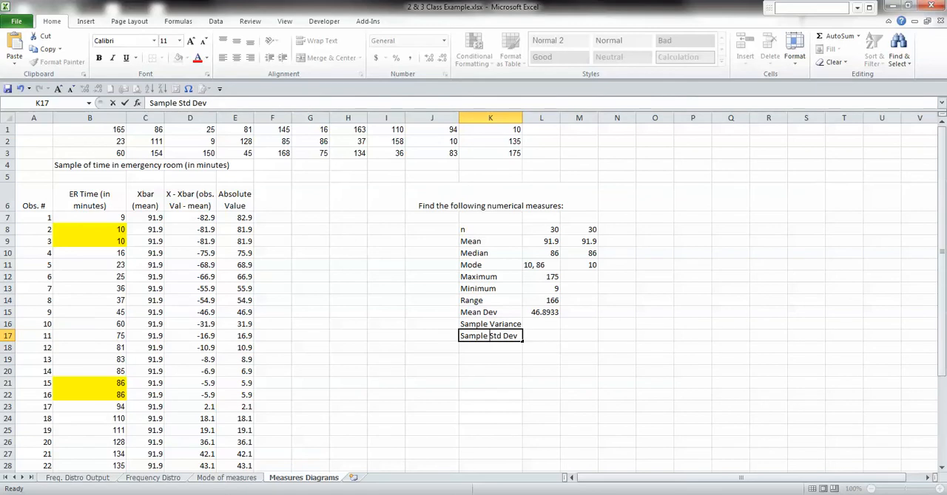
key("Return")
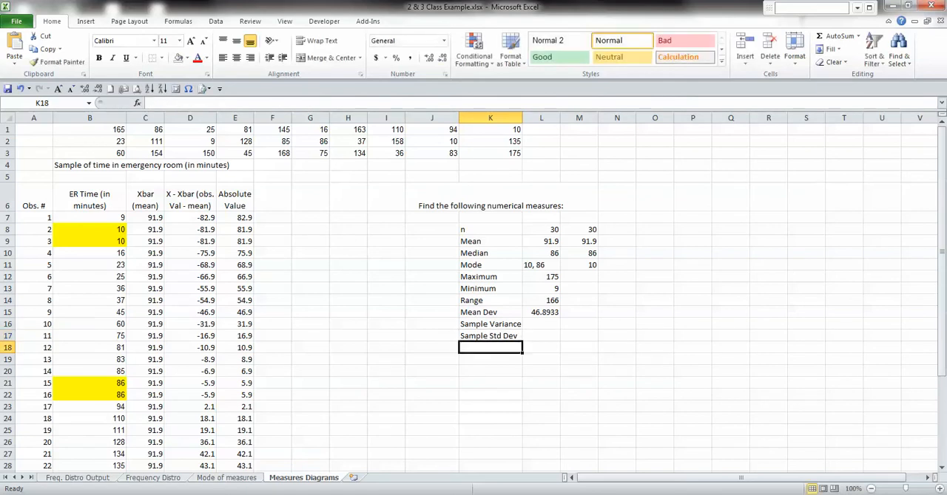
left_click_drag(522, 118, 529, 118)
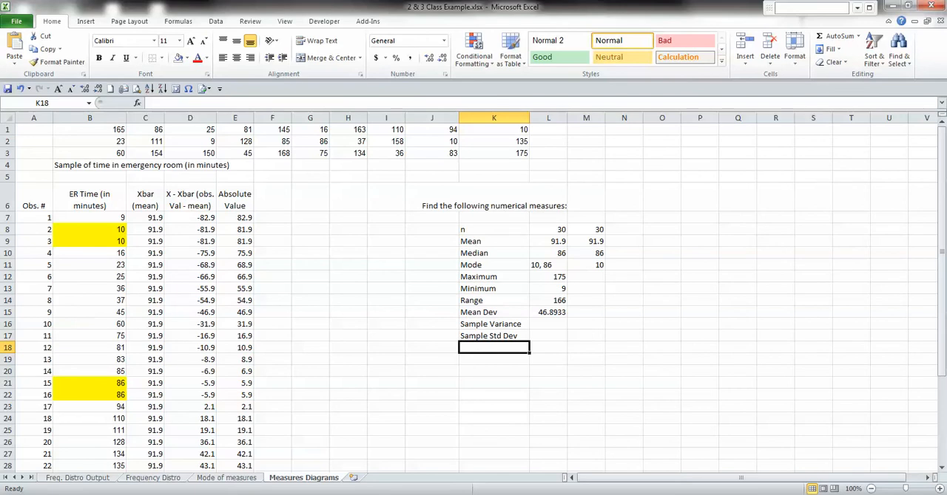
Enter the header "Squared Dev. (X - Xbar)^2" in F6 and make row 6 tall enough to show it
left_click(272, 198)
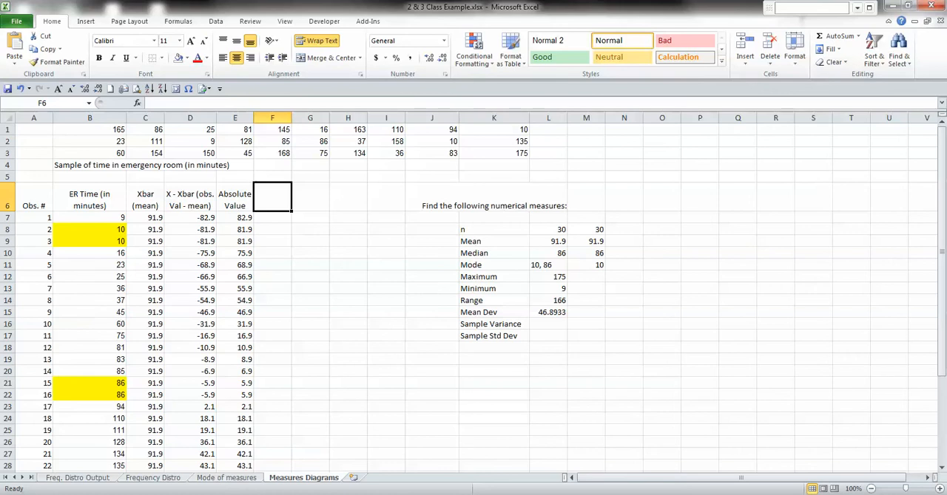
left_click(190, 198)
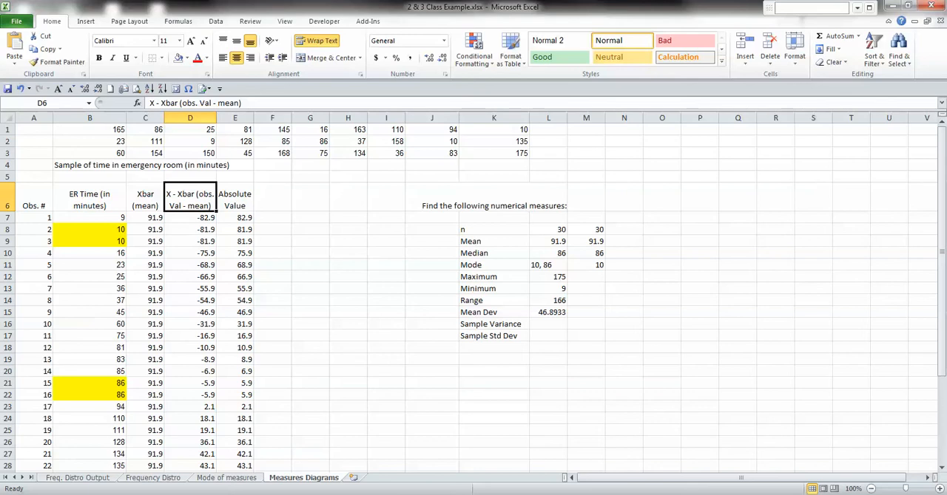
left_click(273, 197)
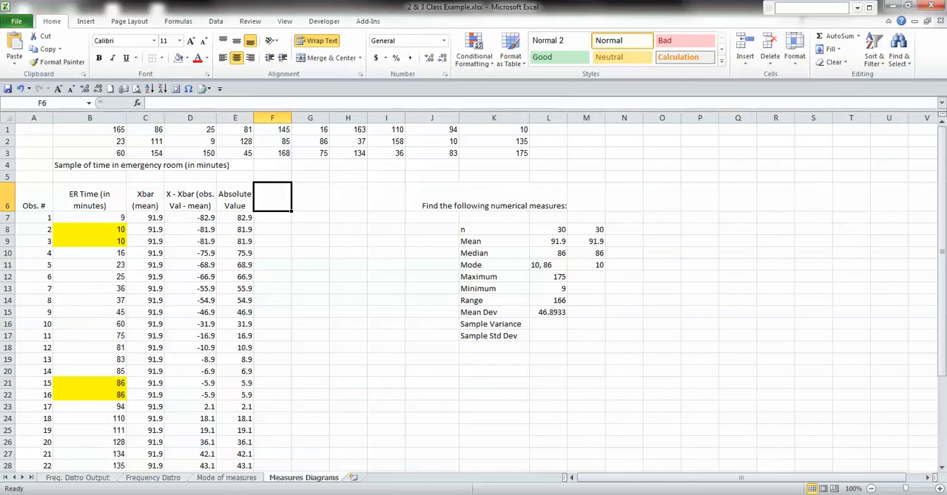
type("Squ")
type("ared De")
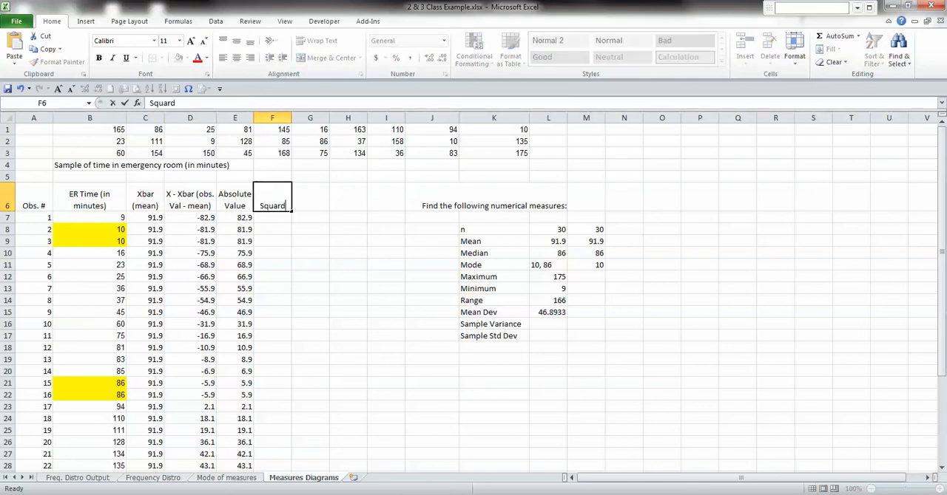
type("v")
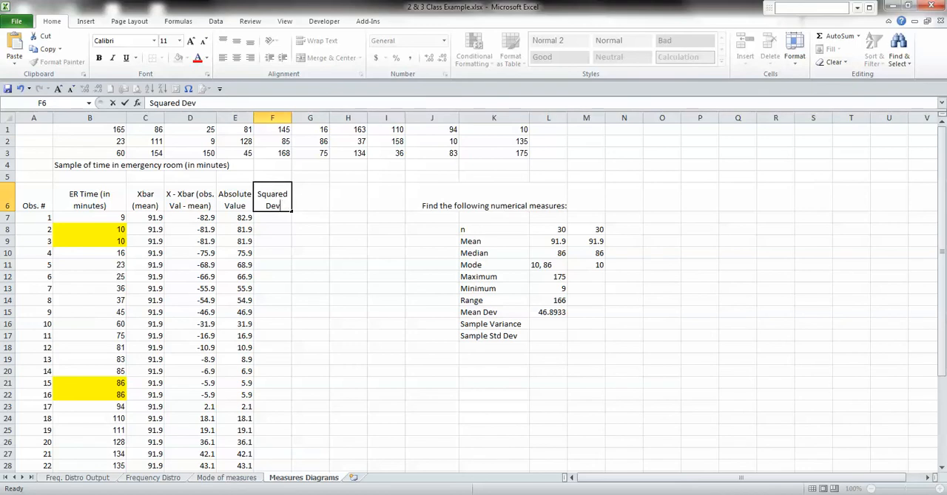
type(". (X - Xbar)")
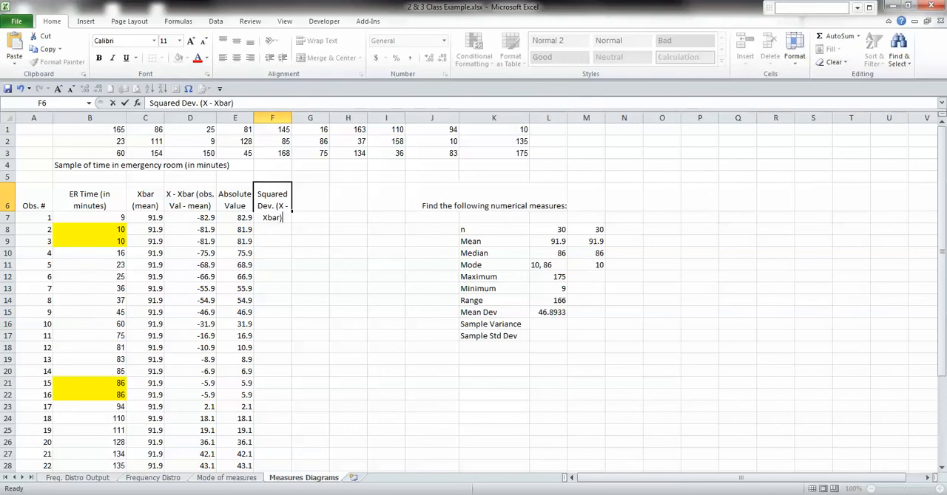
type("^2")
key("Return")
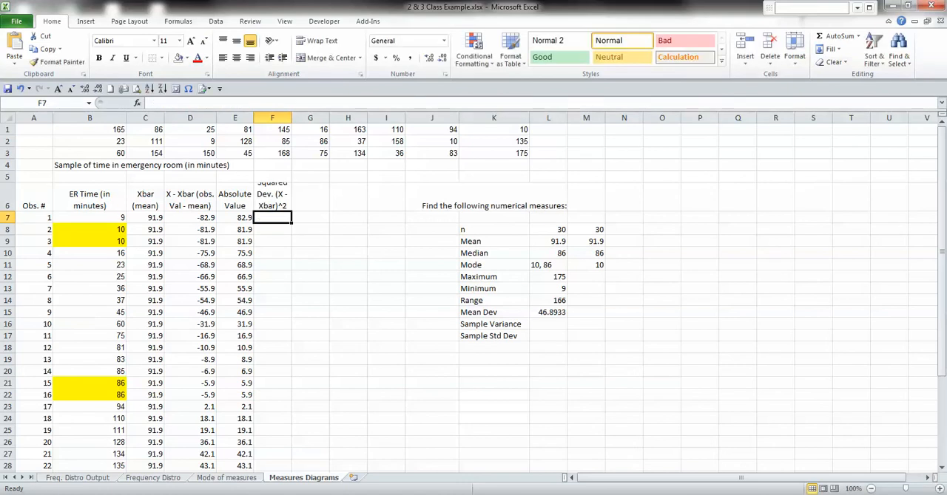
left_click_drag(18, 211, 19, 228)
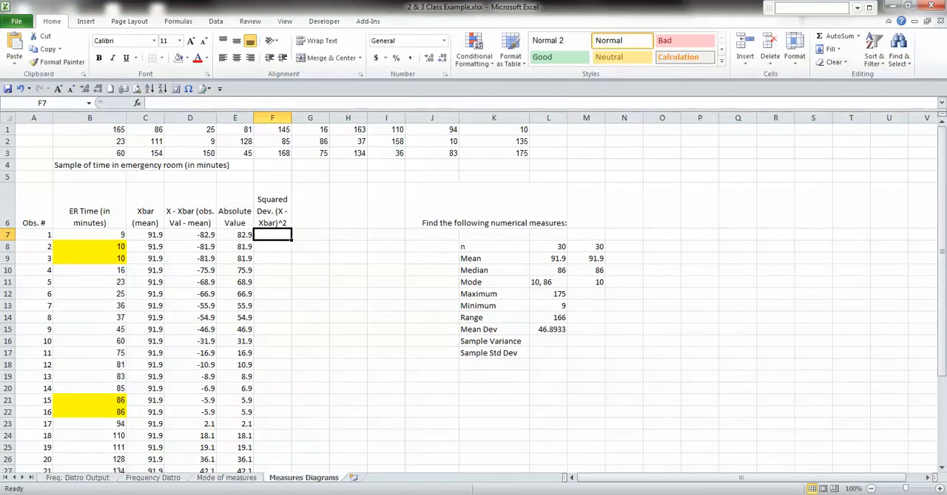
Remove the caret from the F6 header and format its 2 as superscript
left_click(281, 222)
double_click(282, 223)
key("BackSpace")
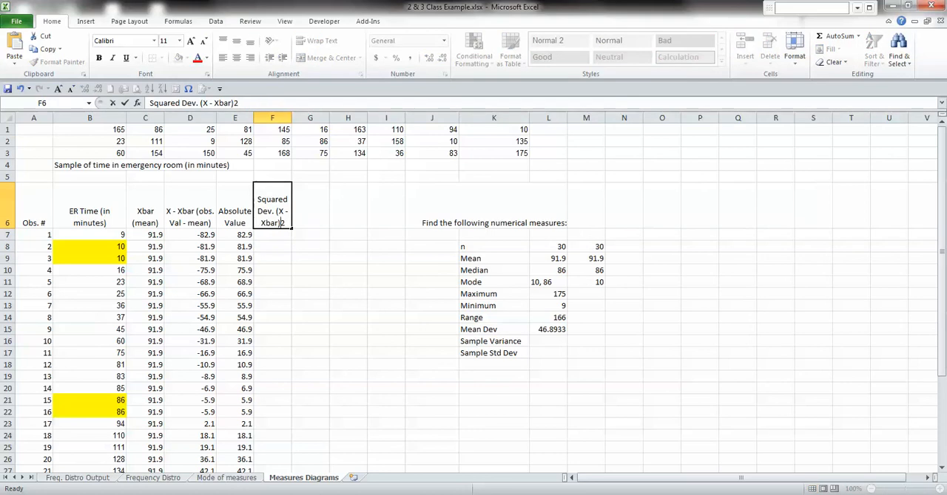
key("shift+Right")
key("ctrl+1")
key("Tab")
key("Tab")
key("Tab")
key("Tab")
key("Tab")
key("Tab")
key("Tab")
key("Tab")
key("Tab")
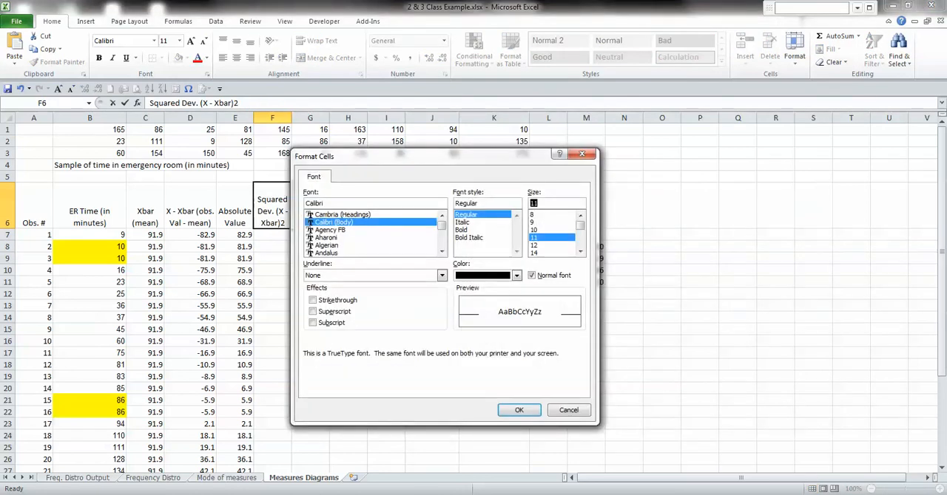
key("shift+Tab")
key("space")
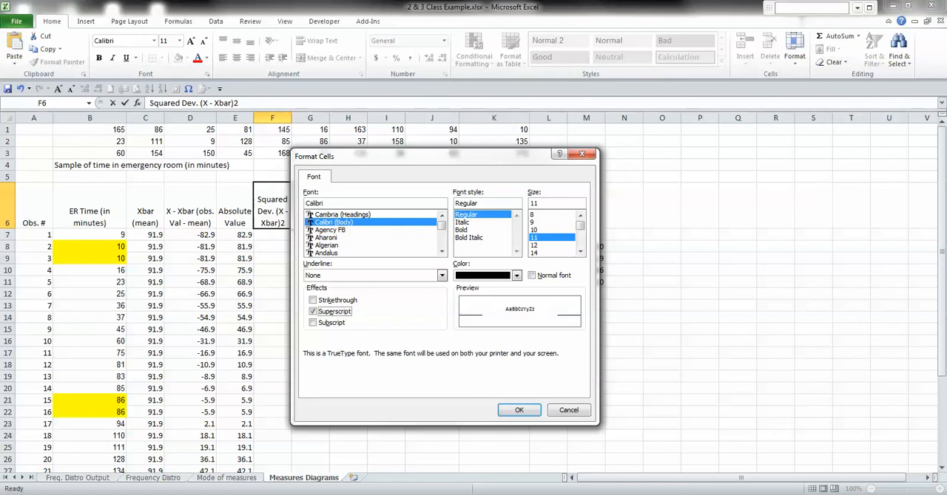
key("Return")
key("Return")
key("Return")
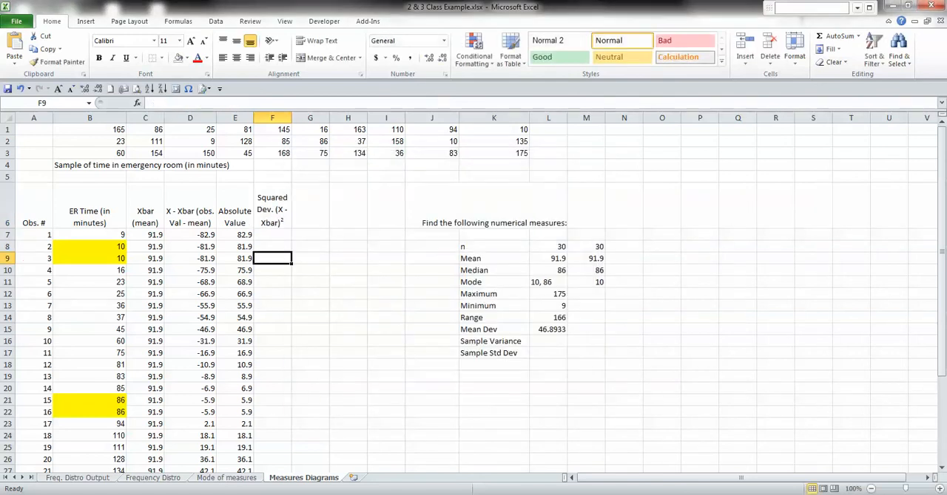
key("Up")
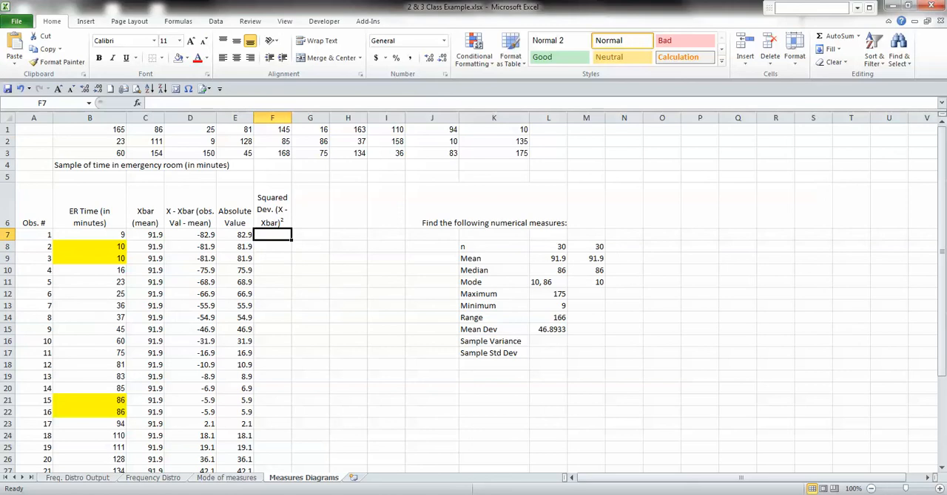
type("=power")
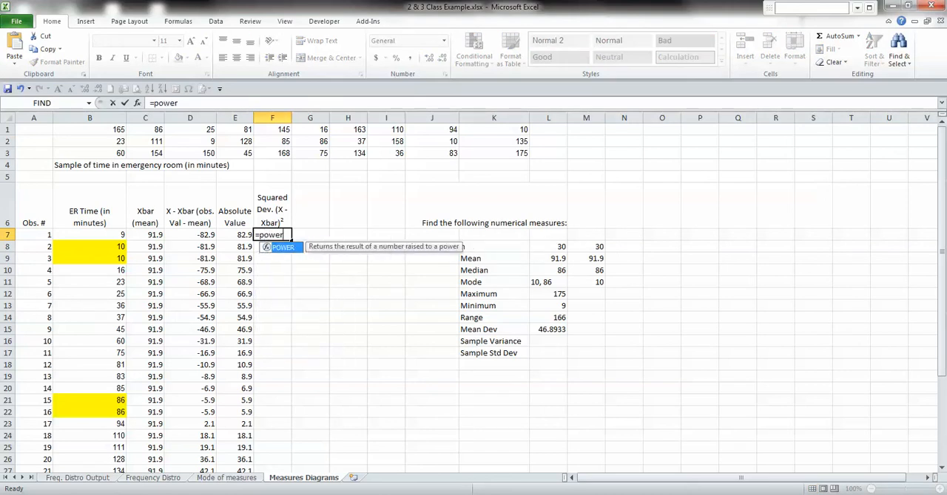
key("Tab")
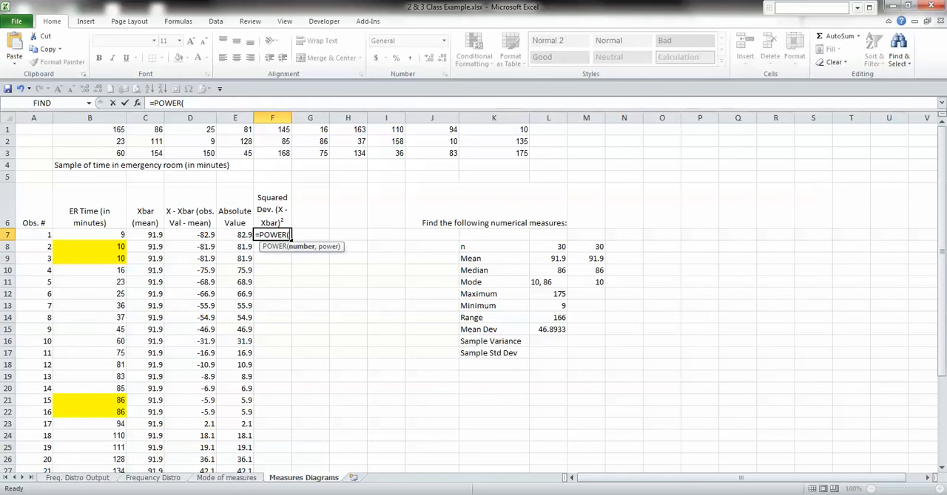
key("Escape")
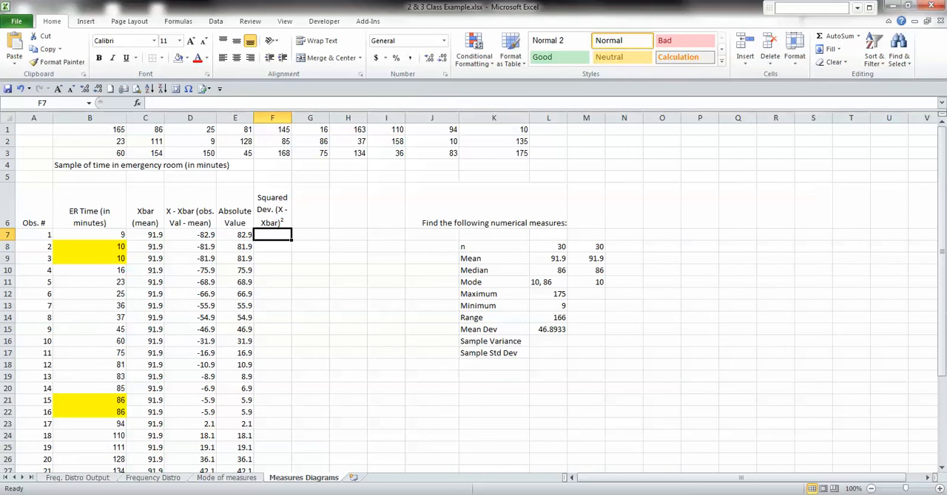
Square the first deviation with =D7*D7 in F7 and fill the formula down to F36
type("=")
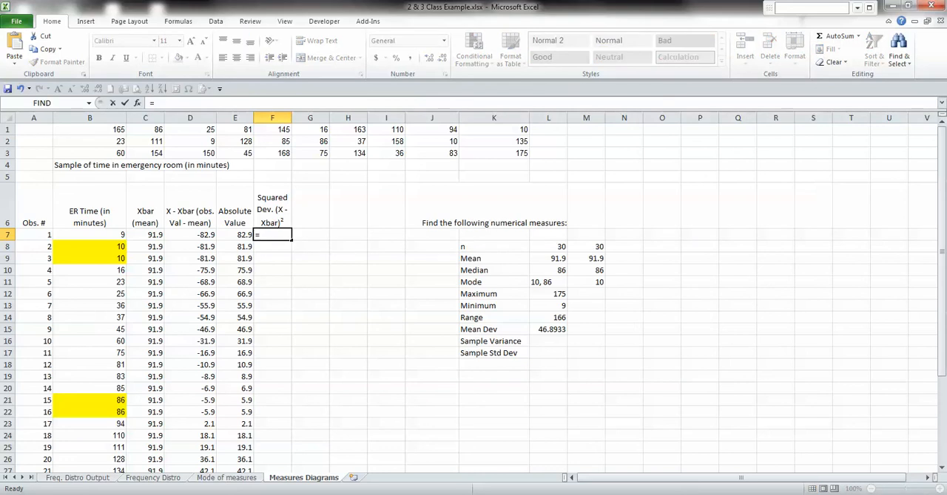
left_click(190, 235)
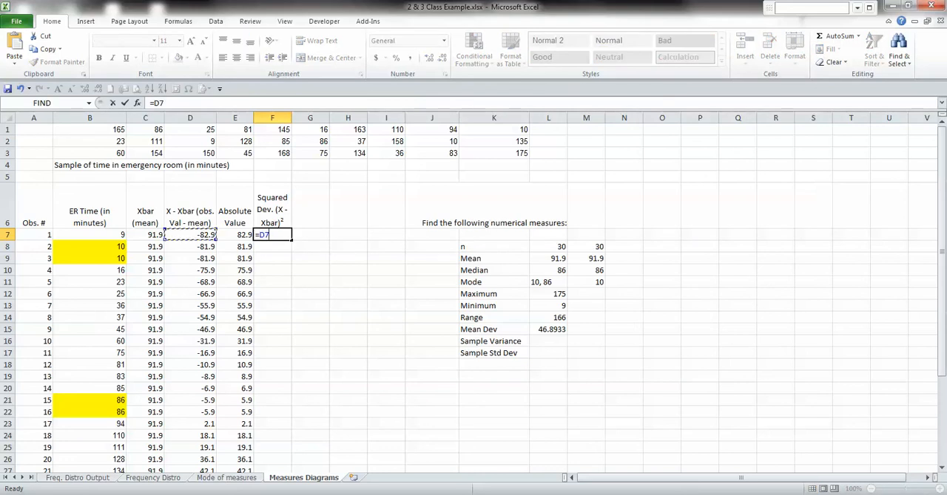
type("*")
left_click(190, 235)
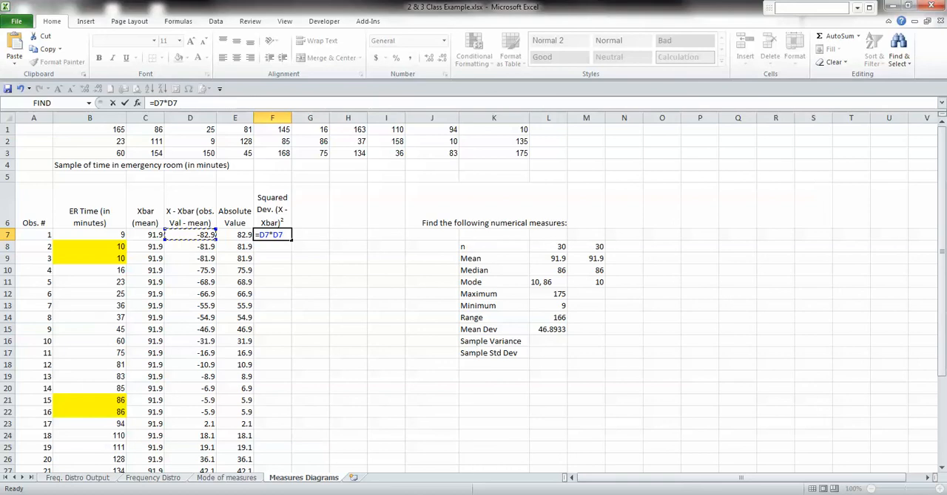
key("ctrl+Return")
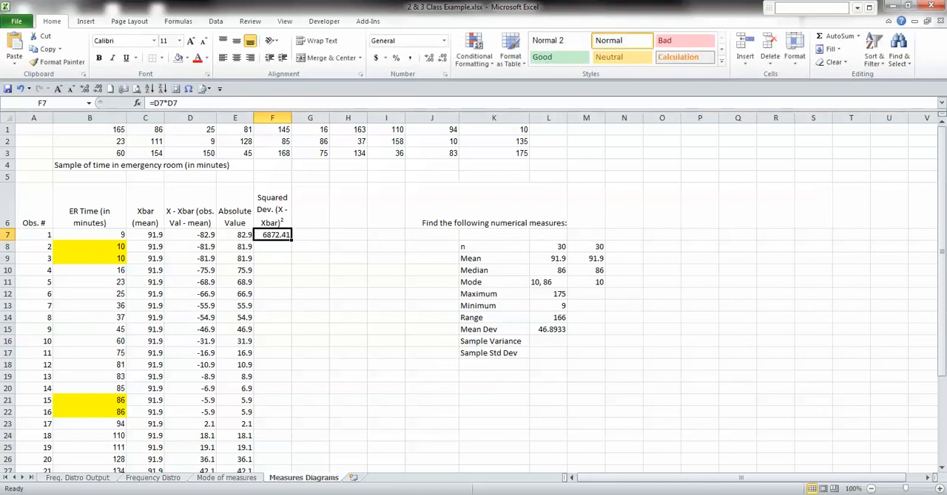
double_click(291, 240)
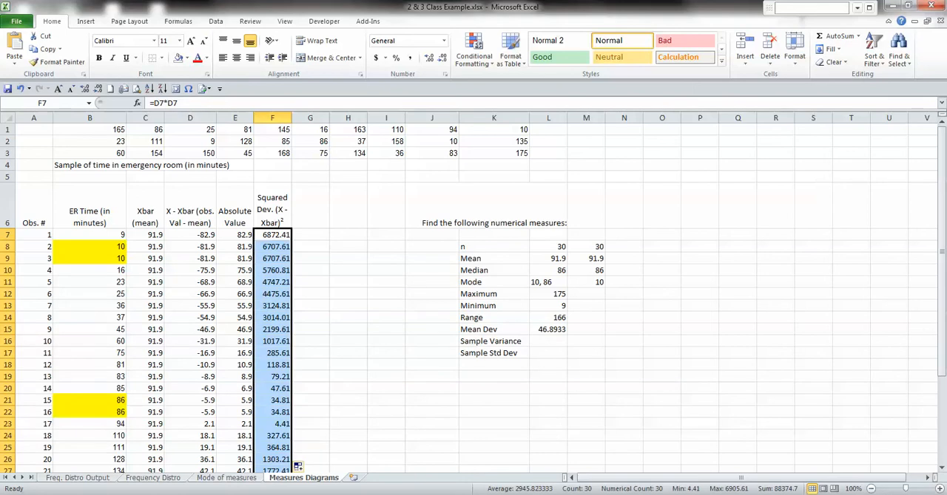
Total the squared deviations in F38 with =SUM(F7:F36)
scroll(298, 466, "down", 3)
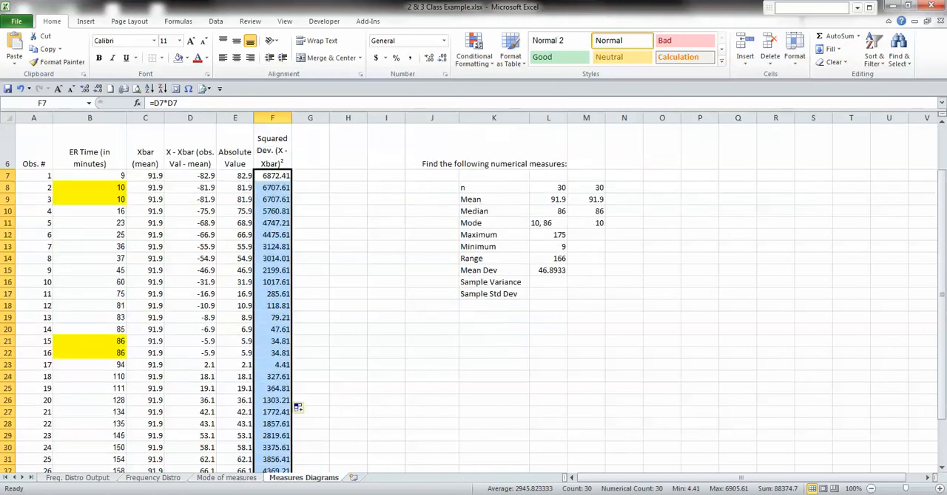
scroll(298, 374, "up", 2)
scroll(298, 378, "down", 3)
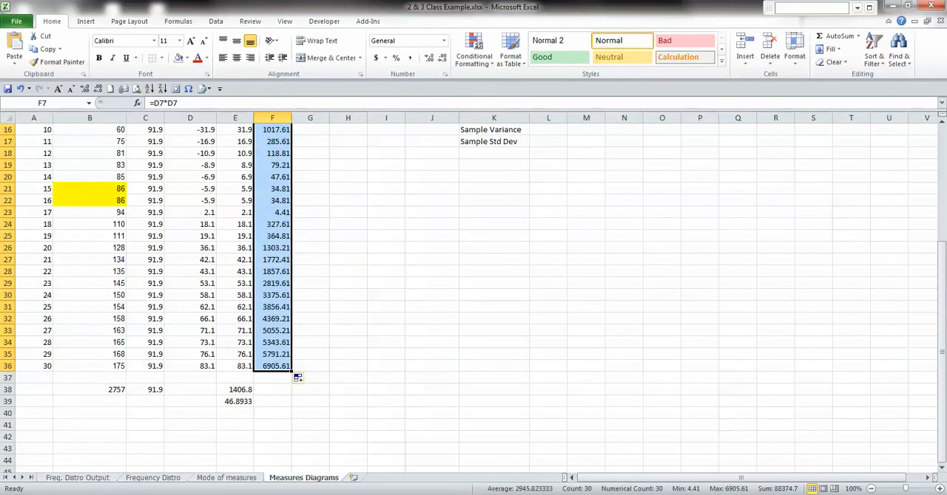
left_click(272, 389)
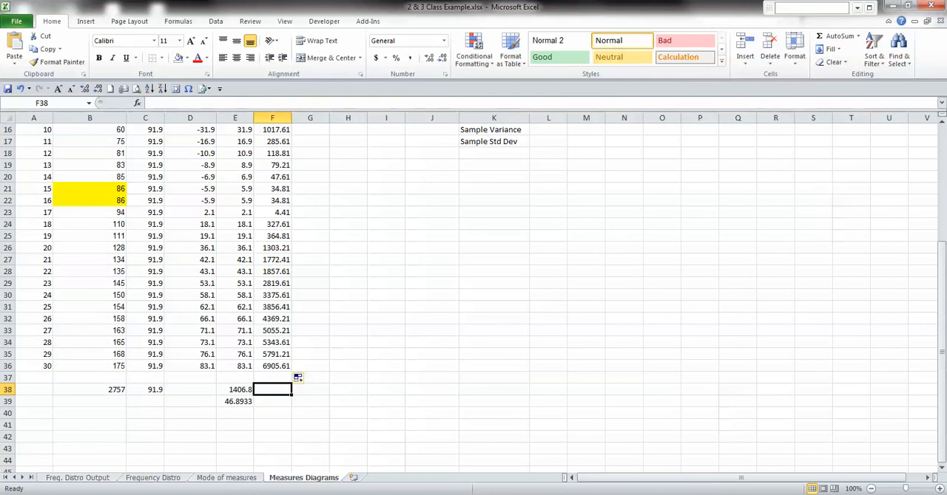
type("=sum")
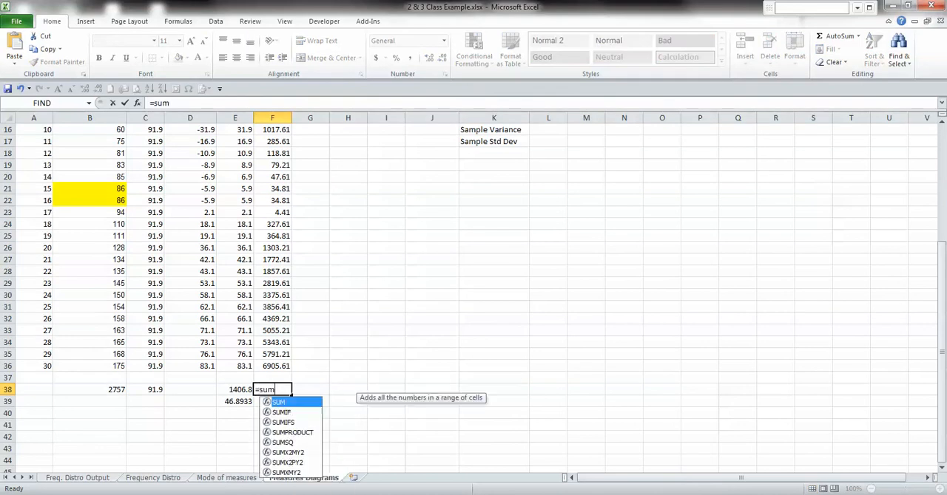
key("Tab")
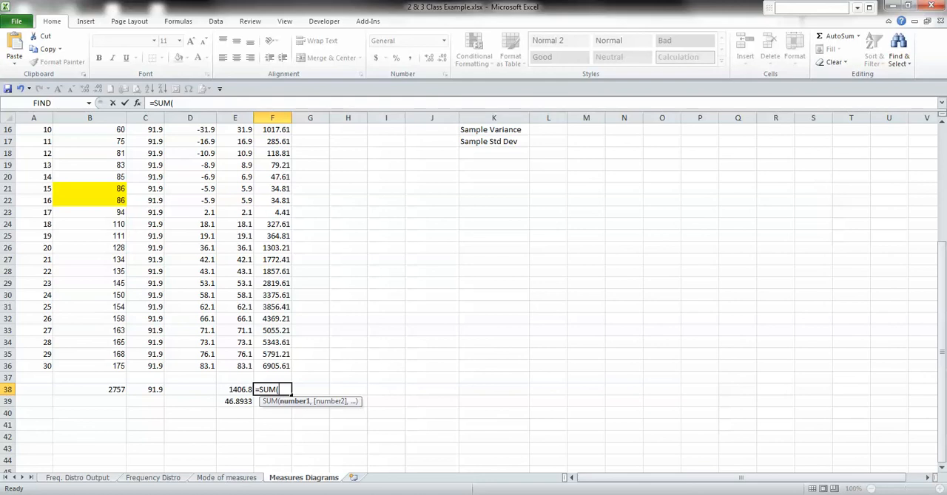
key("Up")
key("Up")
key("ctrl+shift+Up")
key("shift+Down")
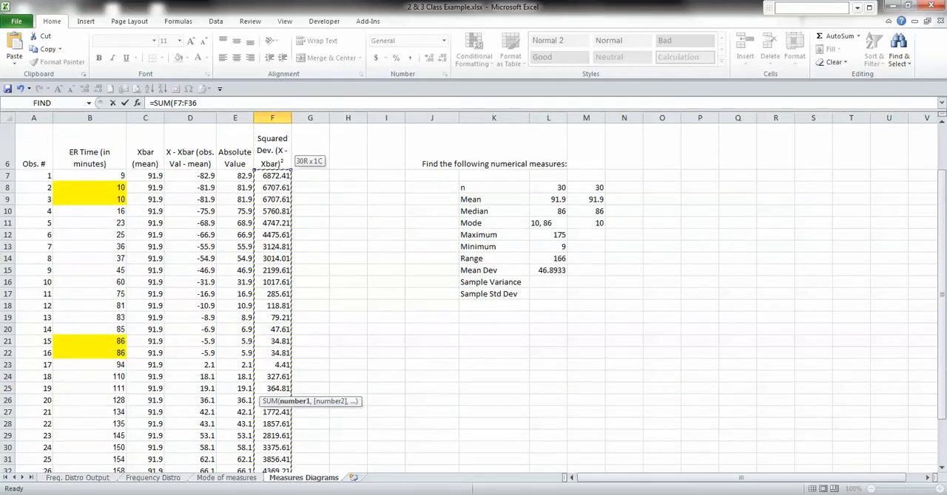
key("Return")
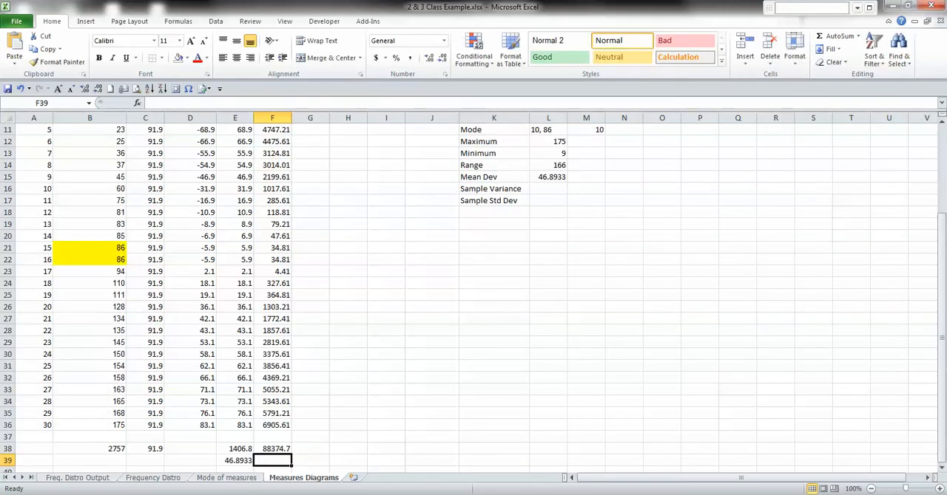
key("Up")
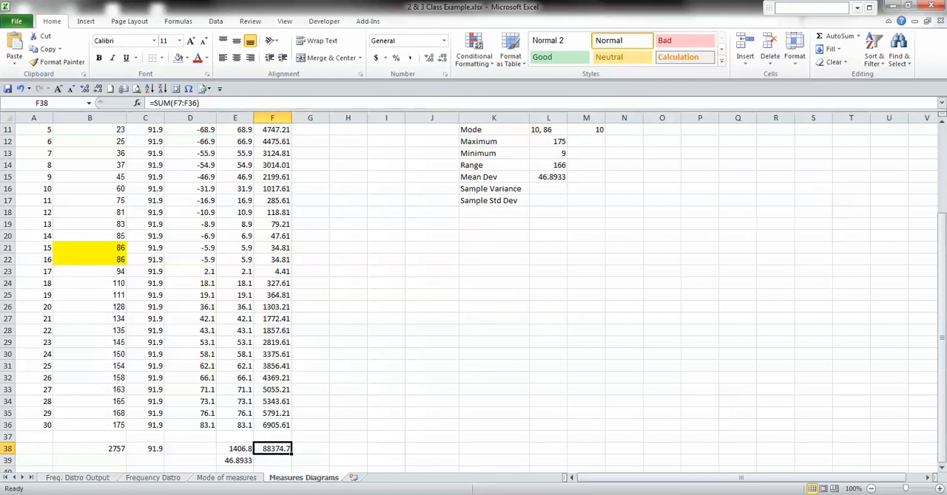
Calculate the sample variance in F39 with =F38/(30-1)
key("alt+Tab")
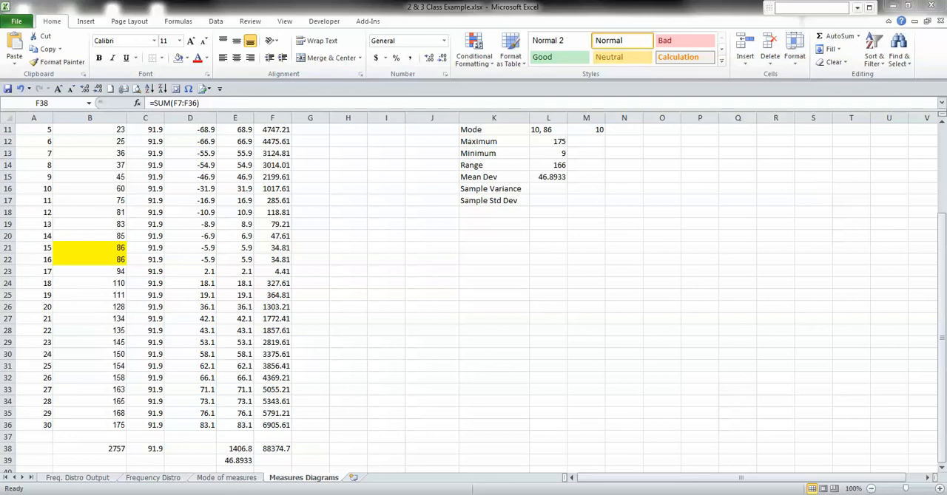
key("alt+Tab")
left_click(272, 461)
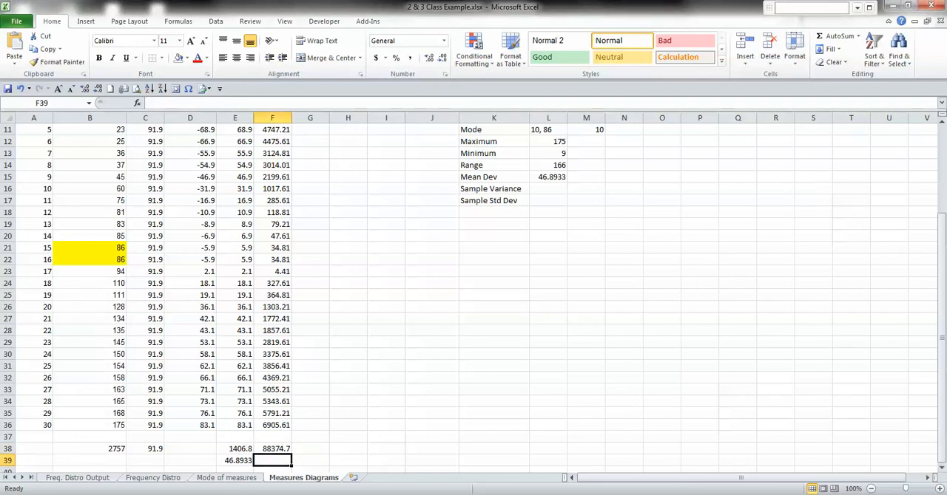
type("=")
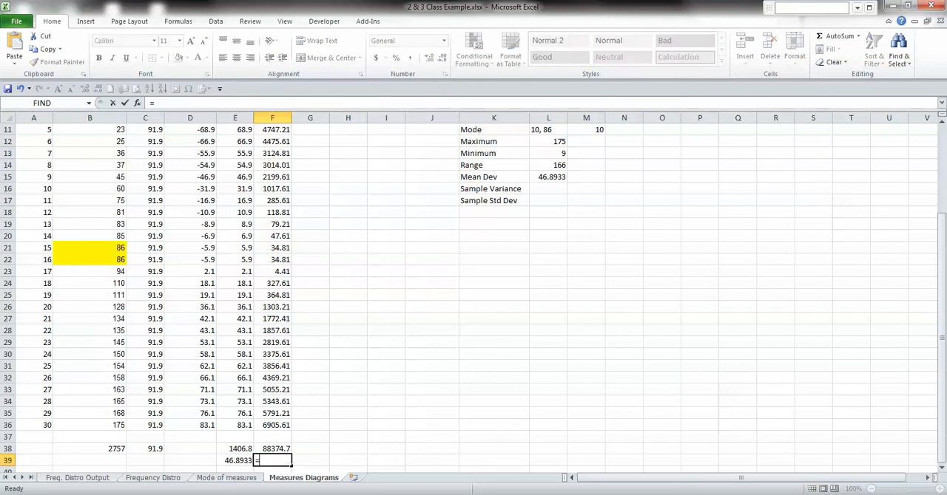
key("Up")
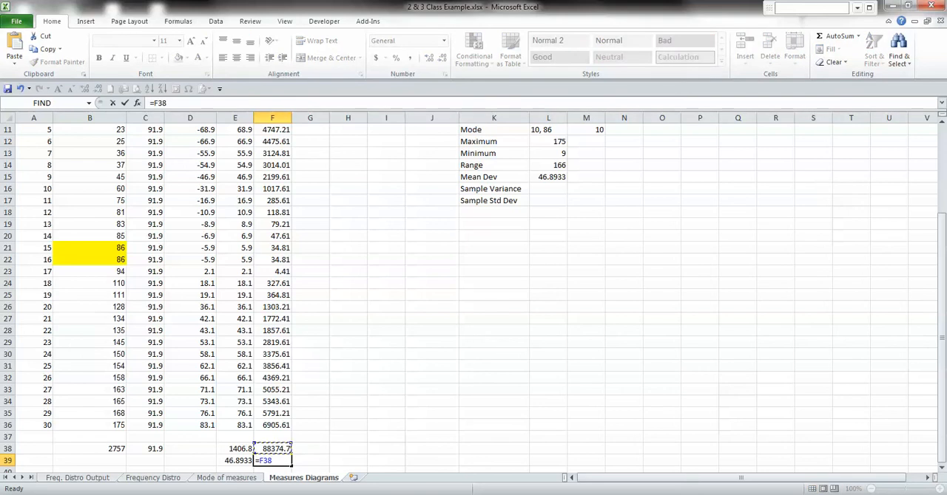
type("/(30-1)")
scroll(473, 296, "up", 2)
scroll(474, 296, "down", 3)
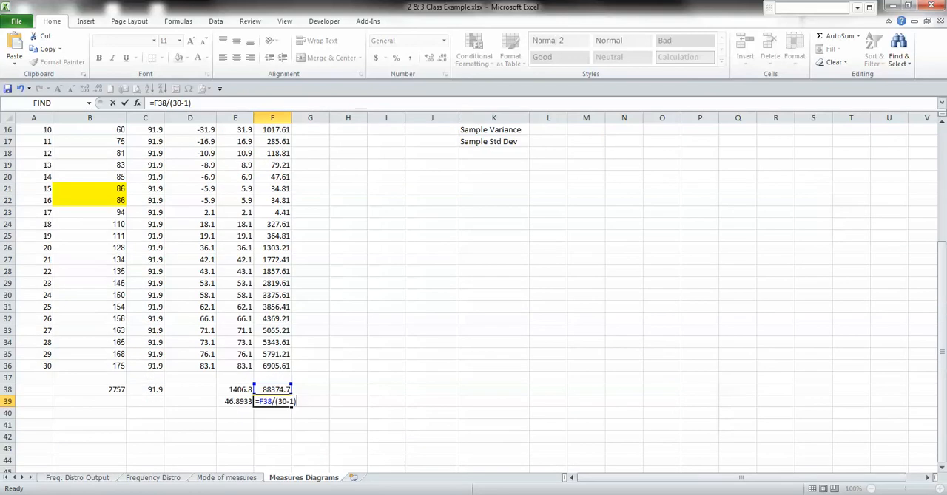
key("Return")
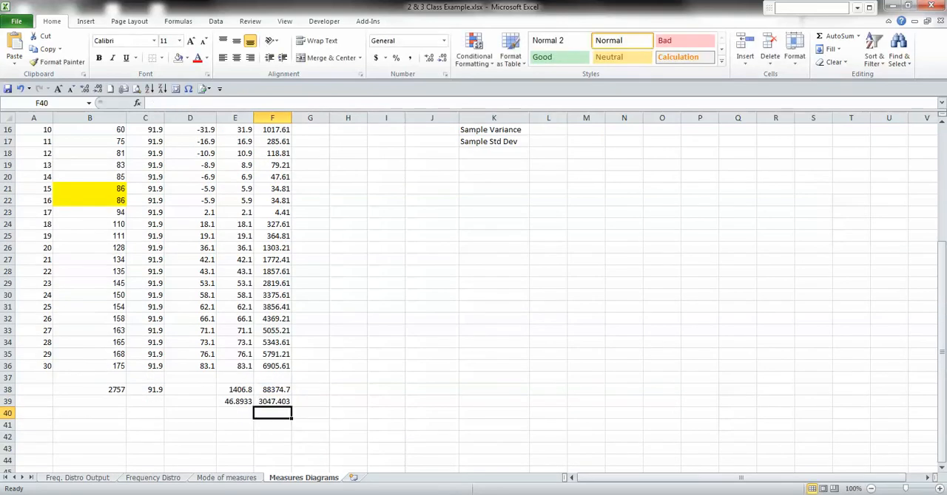
Widen column F slightly and display the variance in F39 with four decimal places
left_click_drag(291, 118, 303, 118)
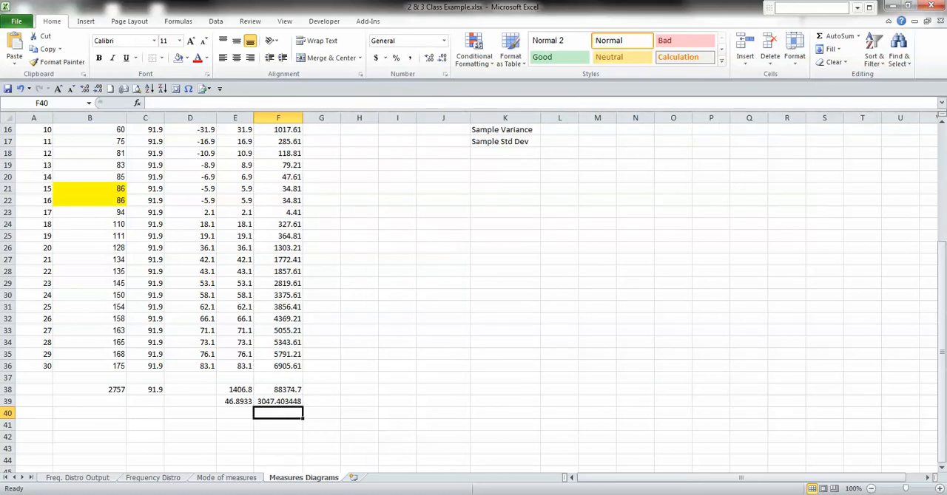
left_click(278, 402)
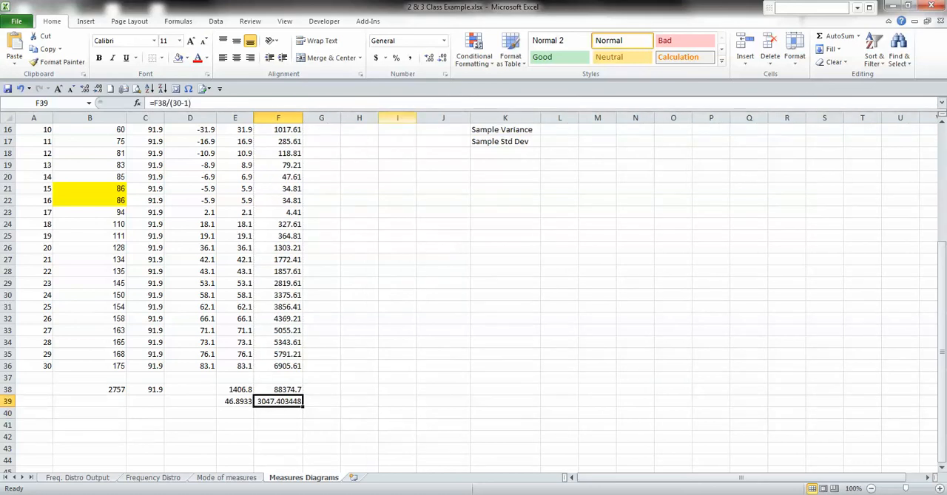
left_click(442, 58)
left_click(441, 58)
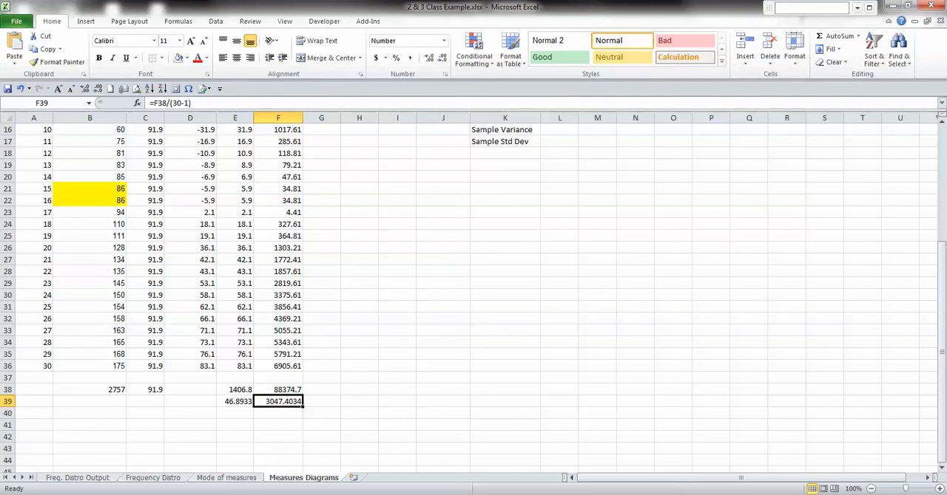
Fill in the Sample Variance result in L16 by referencing cell F39
left_click(560, 130)
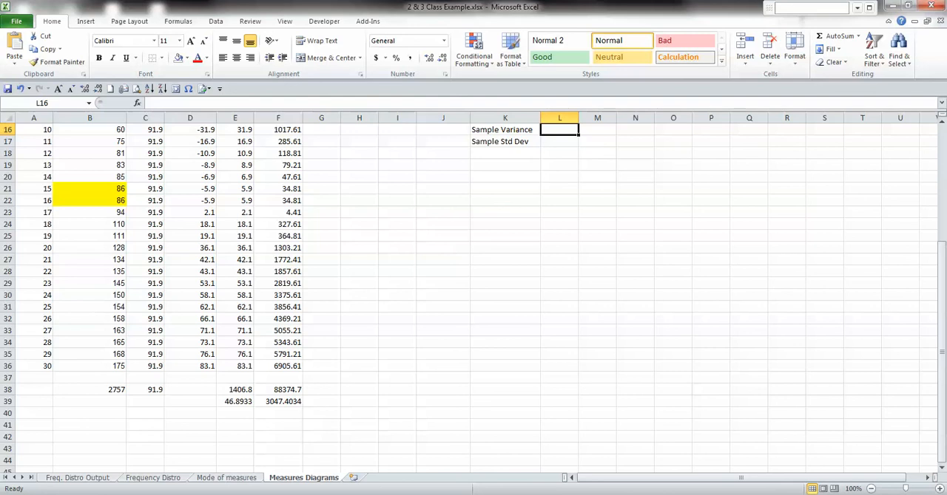
type("=")
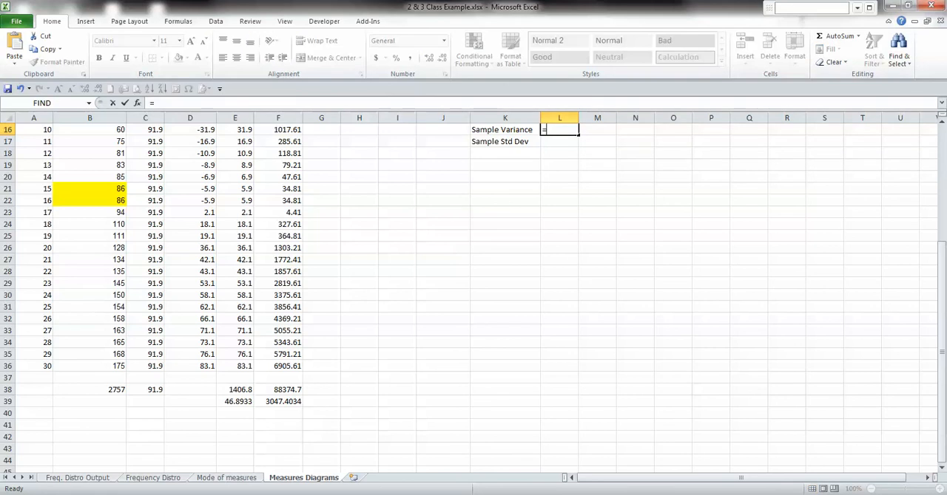
left_click(279, 402)
key("Return")
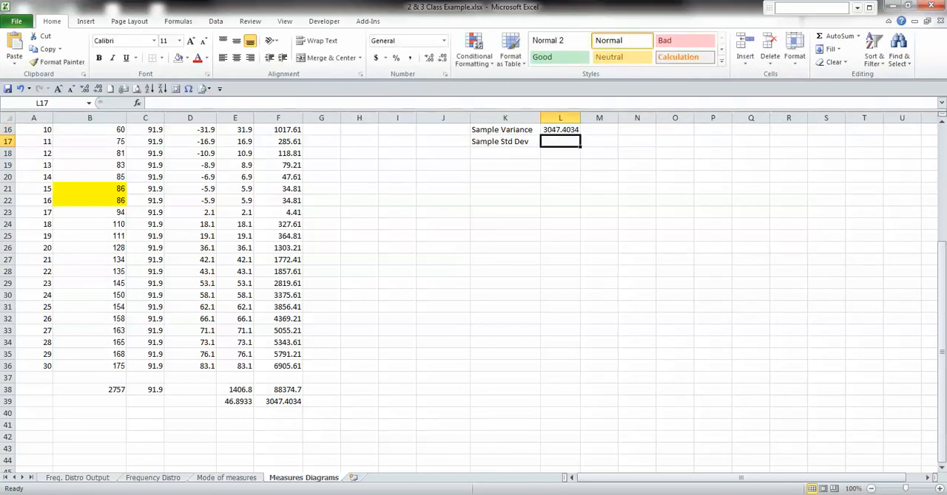
Calculate the sample standard deviation in L17 with =SQRT(L16) and display it with four decimal places
scroll(473, 296, "up", 3)
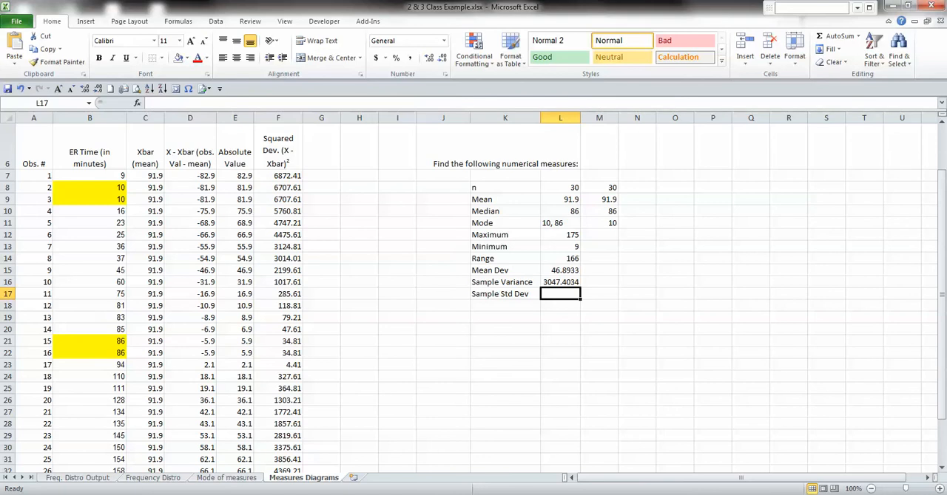
type("=sqrt")
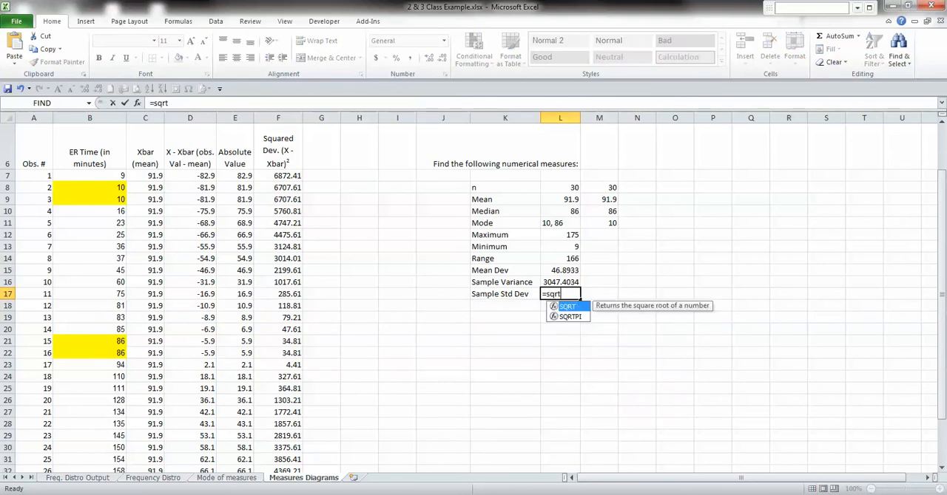
key("Tab")
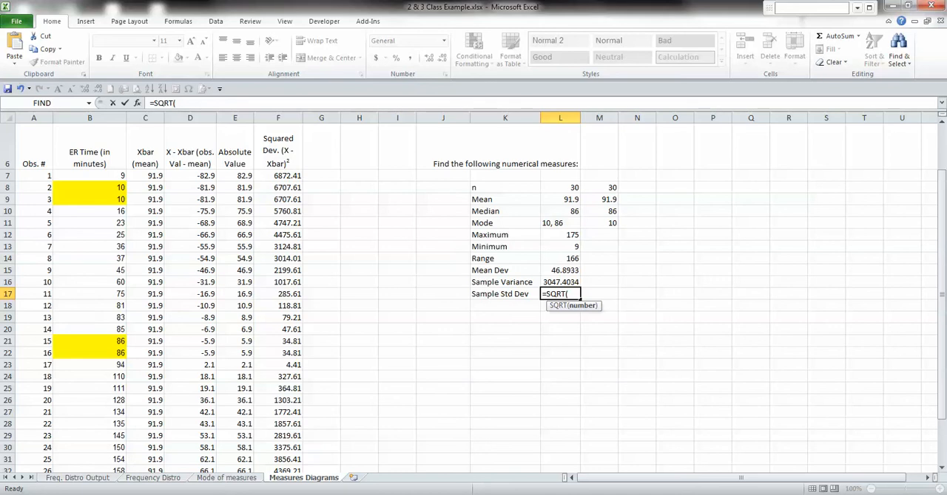
key("Up")
key("Return")
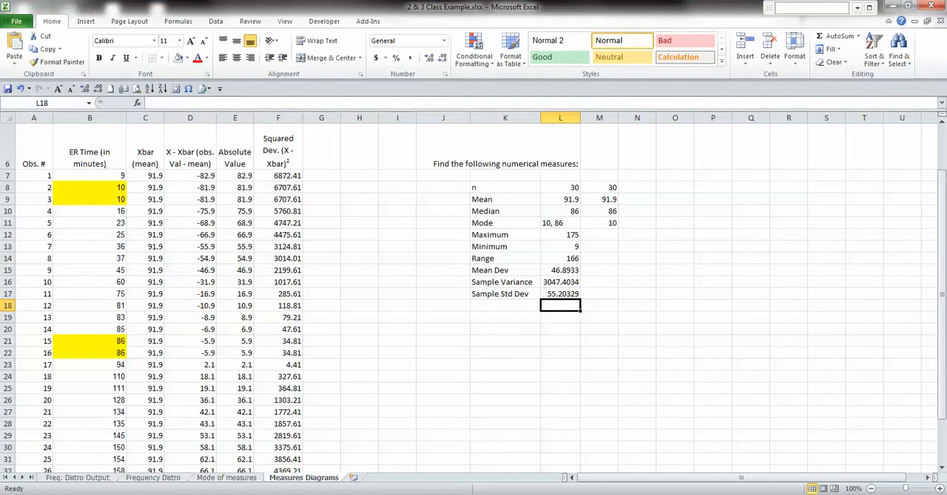
left_click(560, 294)
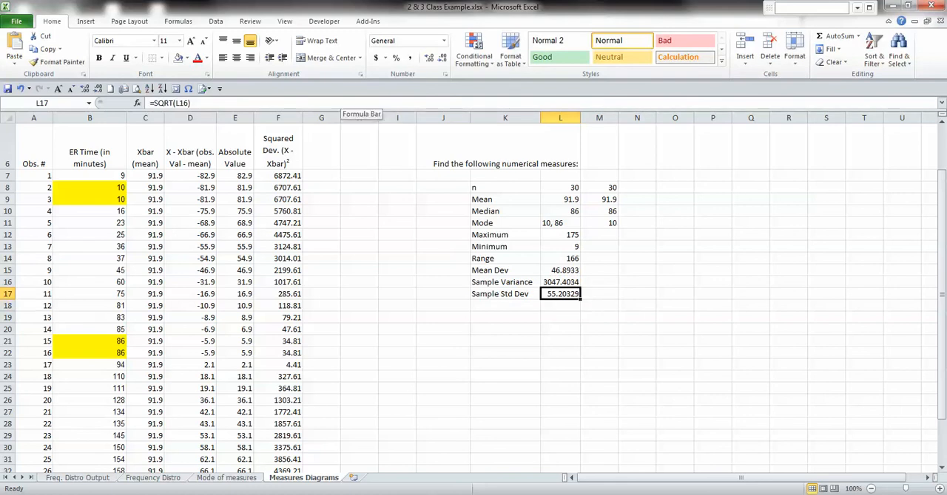
left_click(428, 57)
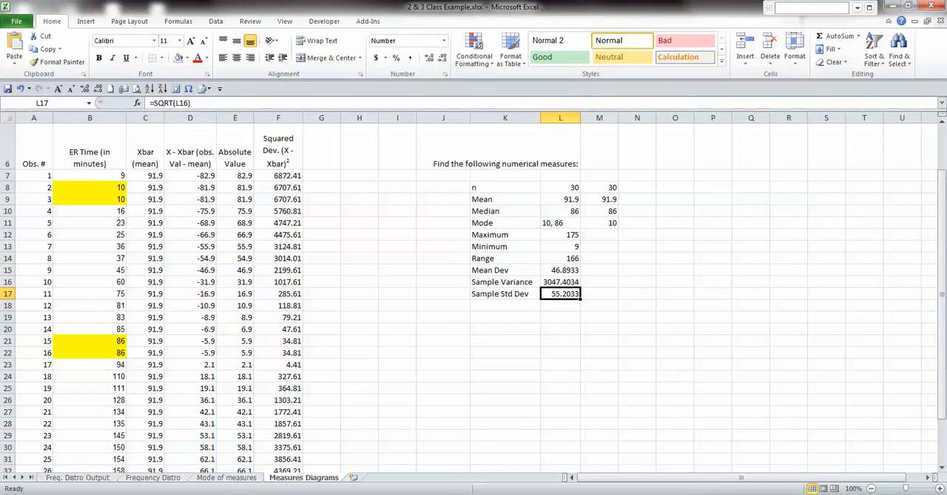
Widen column K and enter the label "Population Variance" in K20
left_click(506, 318)
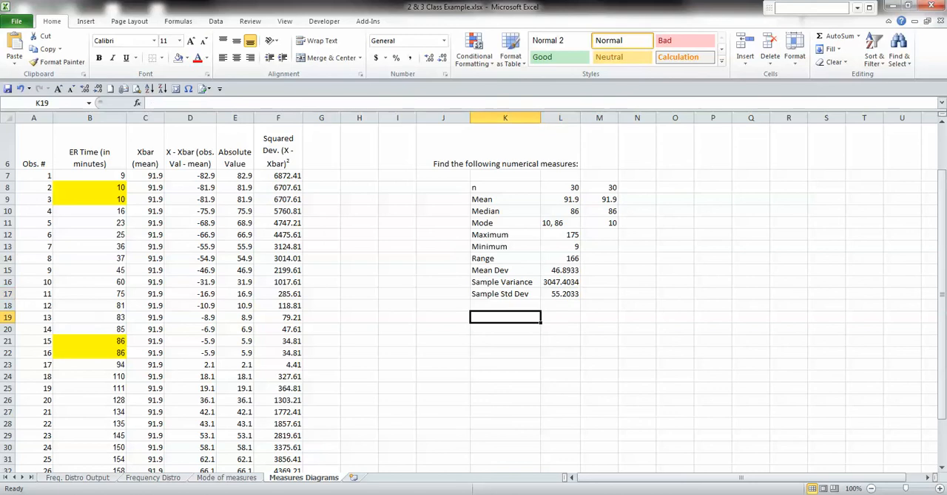
left_click_drag(540, 118, 565, 118)
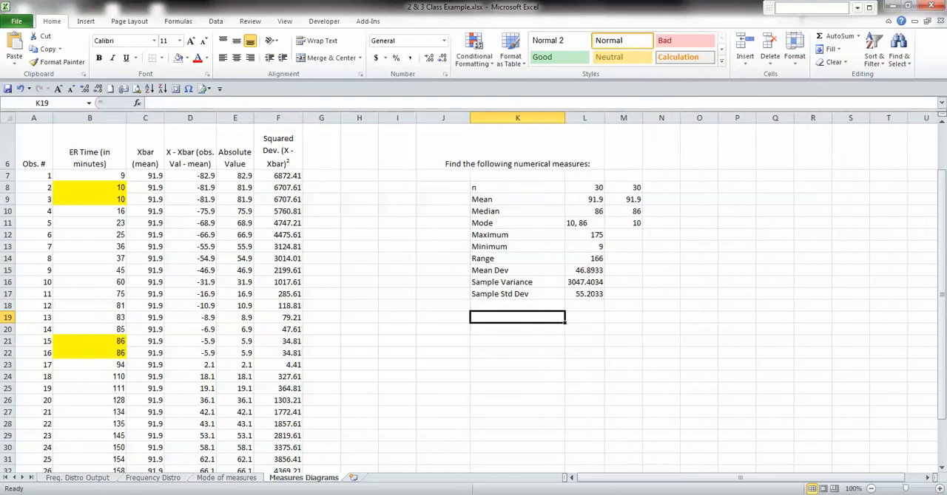
type("Po")
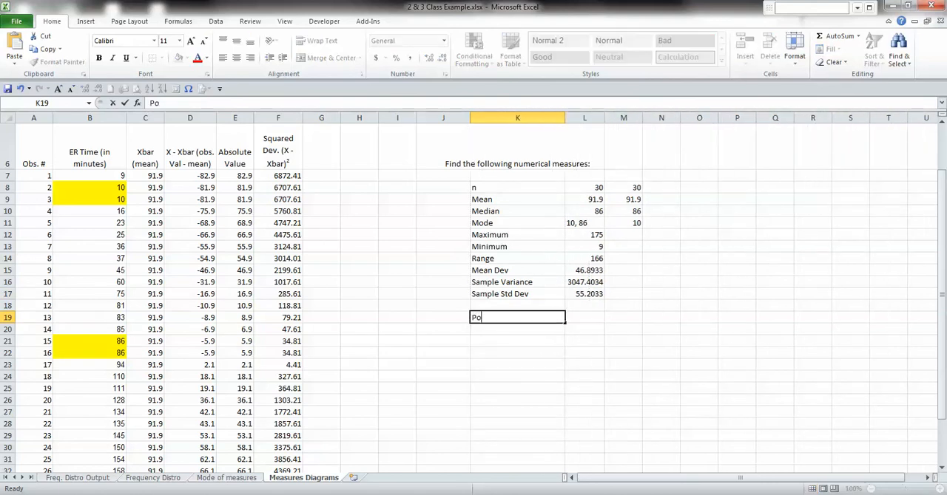
key("Escape")
key("Down")
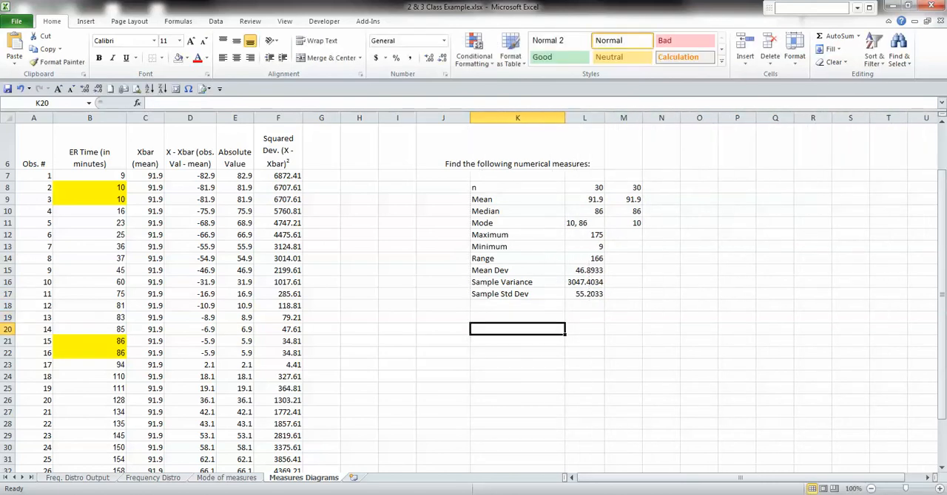
type("Populatio")
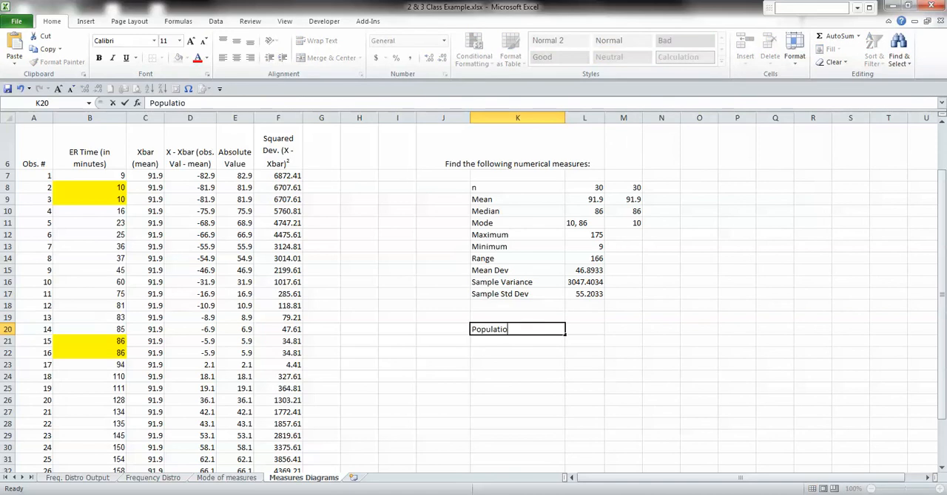
type("n Variance")
scroll(473, 295, "down", 3)
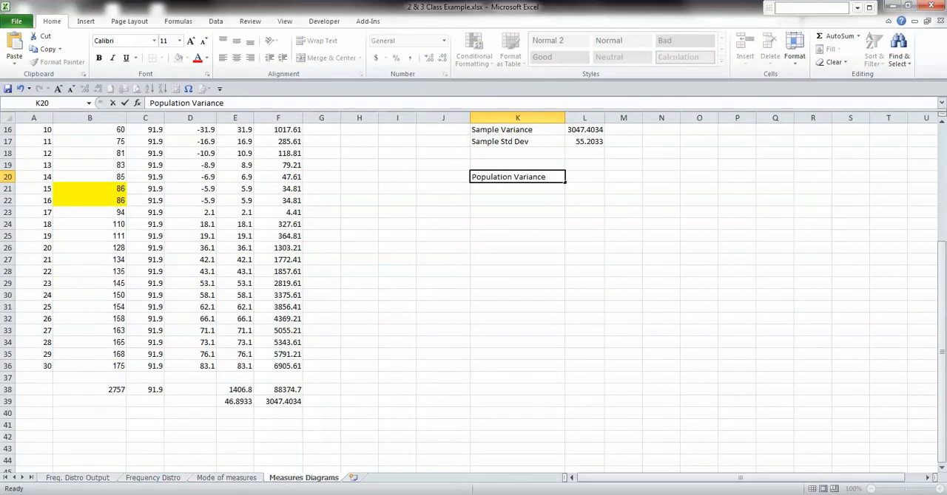
left_click(278, 390)
Bring the sum of squared deviations into L19 by referencing cell F38
scroll(278, 390, "up", 2)
scroll(474, 296, "up", 2)
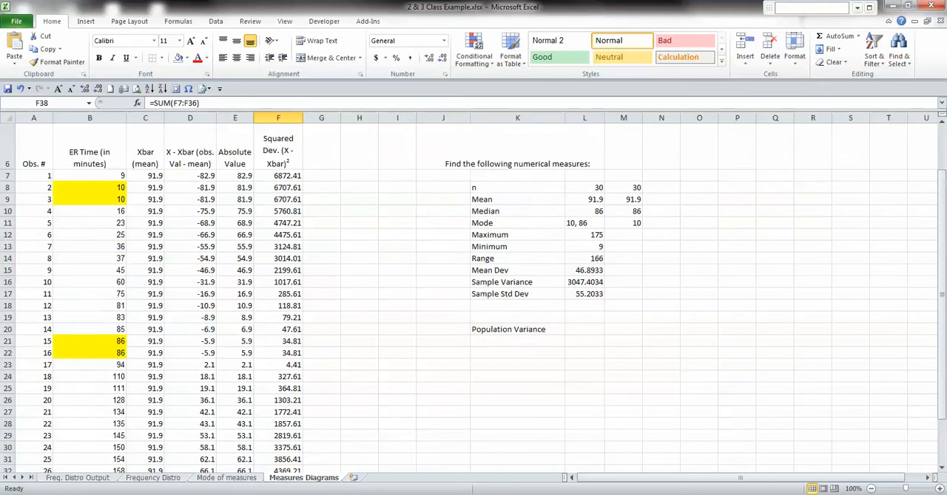
left_click(584, 318)
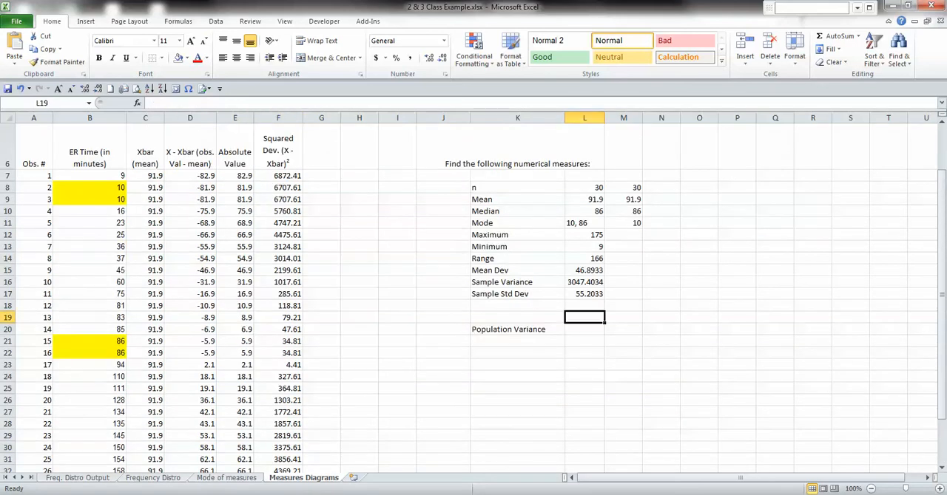
type("=")
scroll(474, 296, "down", 3)
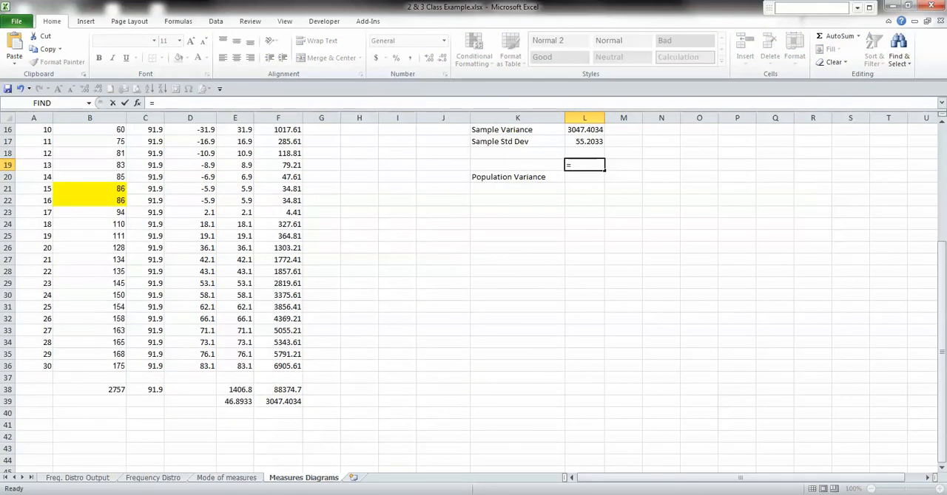
left_click(278, 390)
key("Return")
scroll(474, 296, "up", 3)
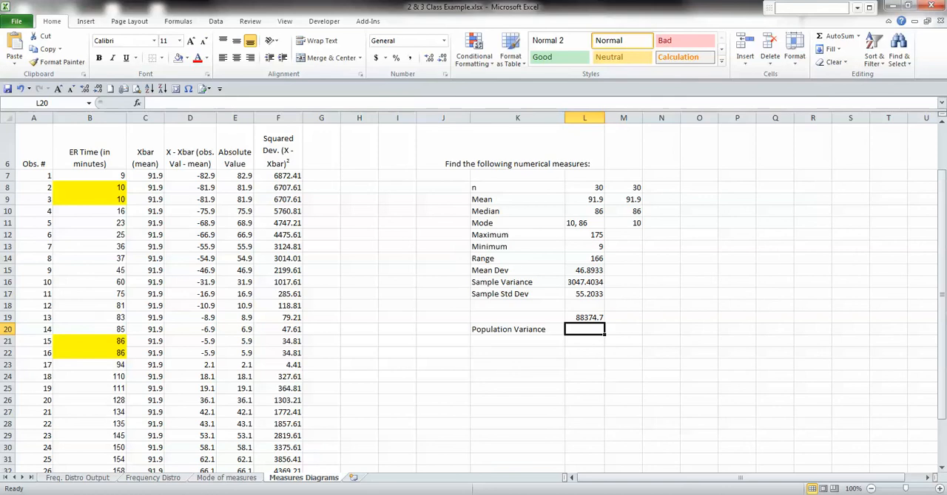
Calculate the population variance in L20 with =L19/L8
type("=")
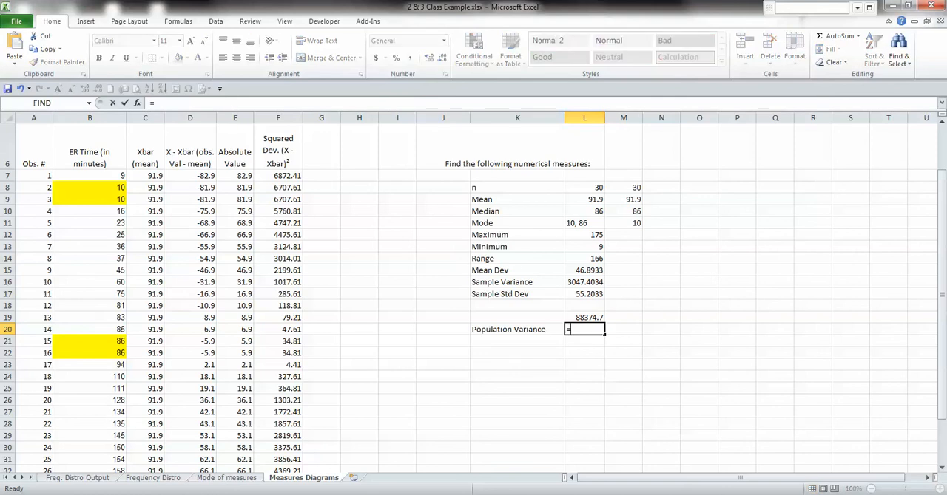
key("Up")
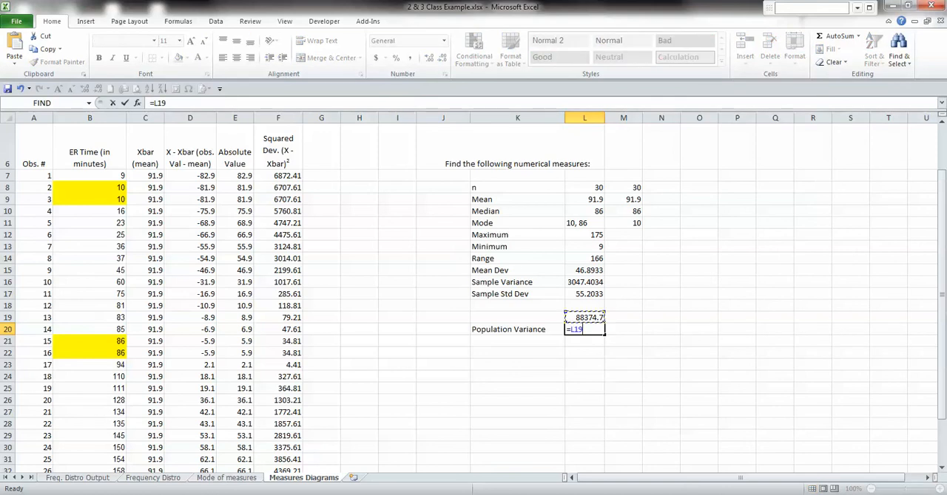
type("/")
left_click(584, 188)
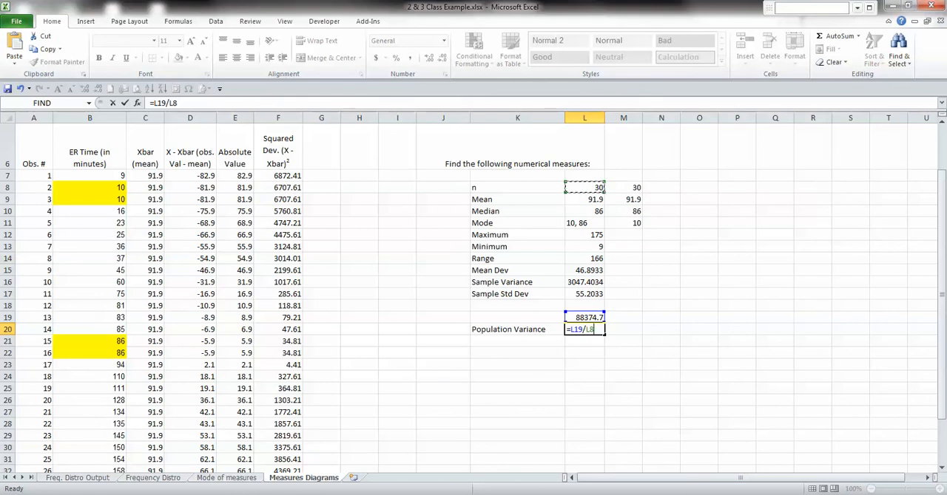
key("Return")
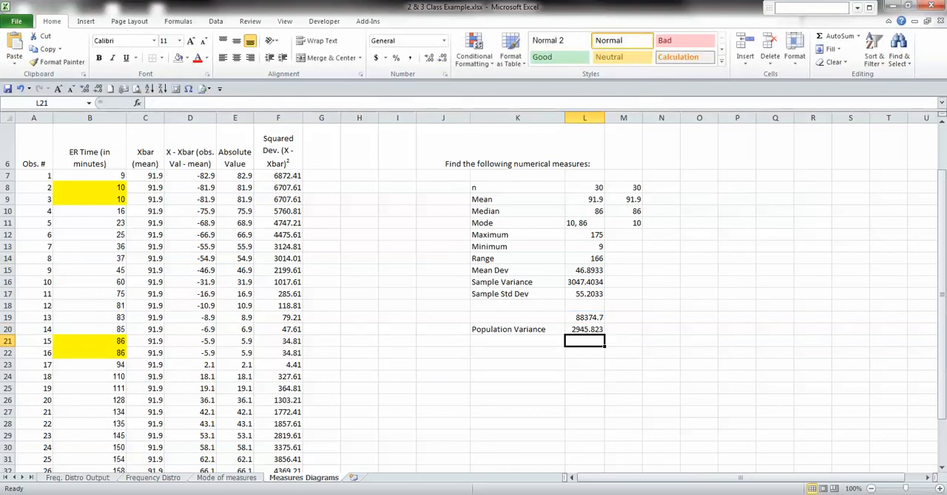
Enter the label "Population Std Dev" in K21, below the population variance label
left_click(517, 341)
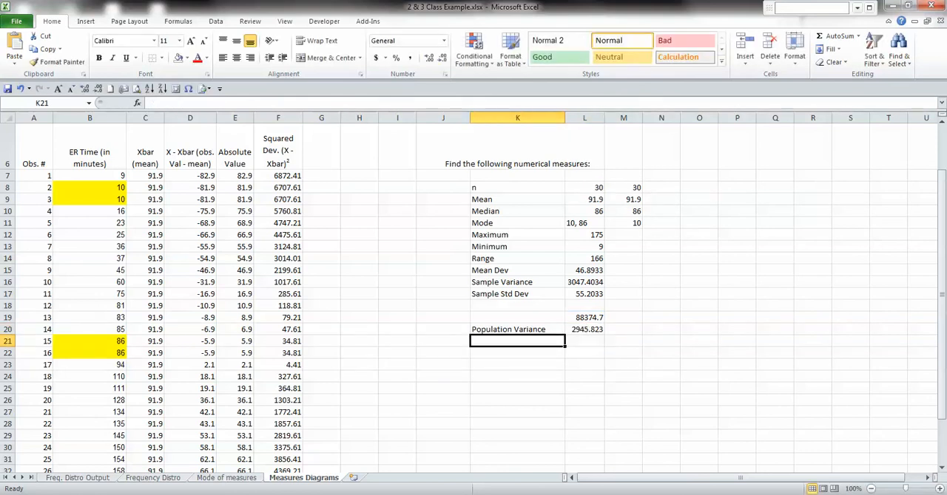
type("Populati")
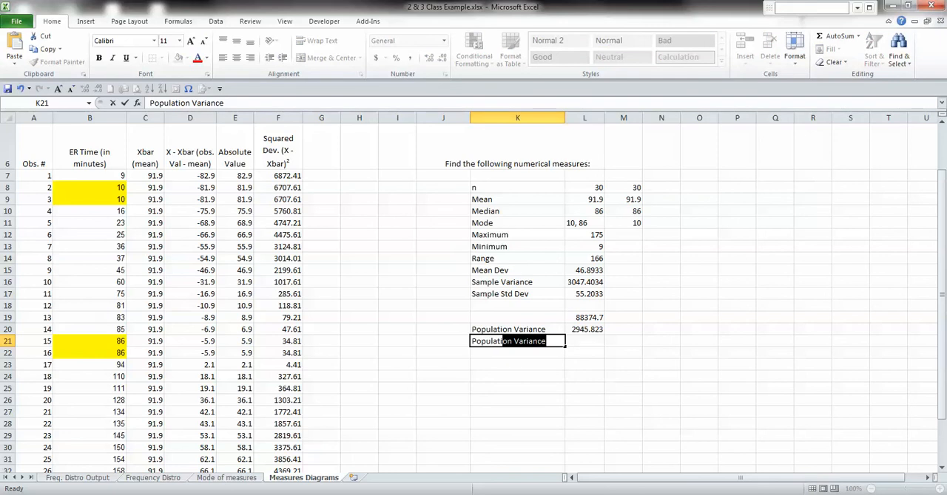
type("on Std Dev")
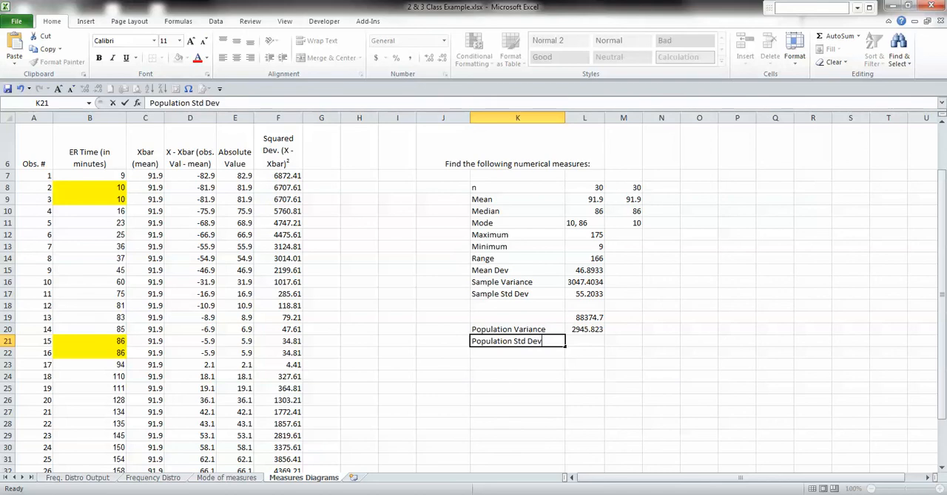
key("Tab")
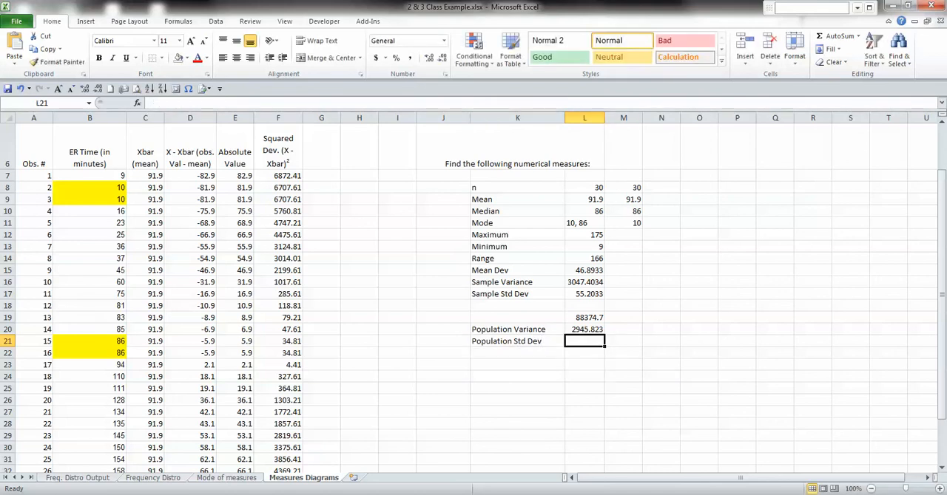
Calculate the population standard deviation in L21 with =SQRT(L20) and display it with three decimal places
type("=sqrt")
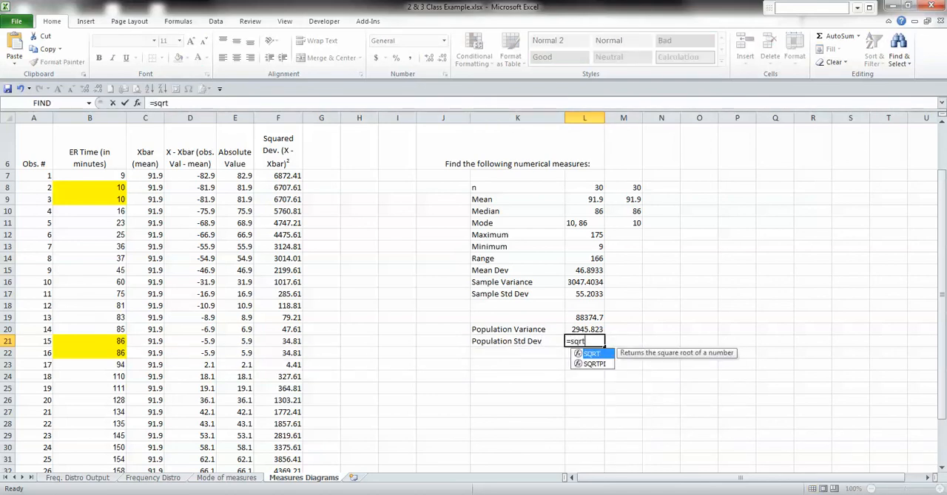
key("Tab")
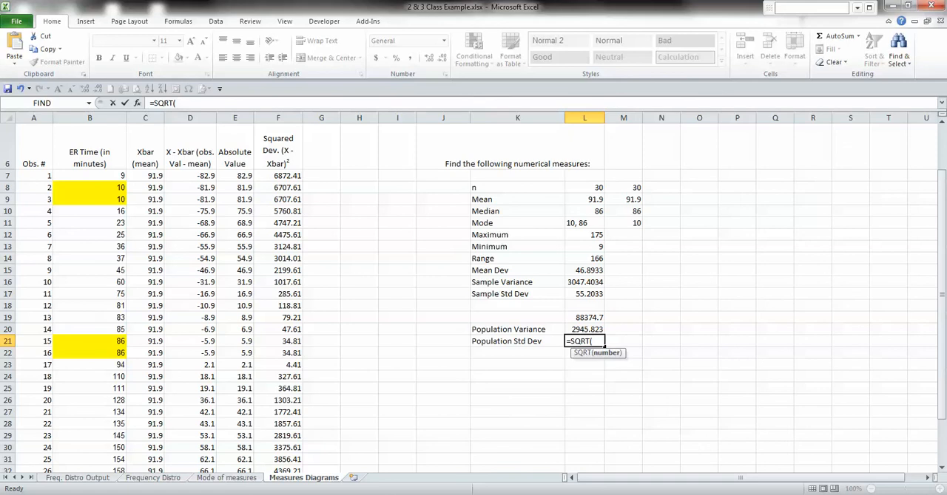
key("Up")
key("Return")
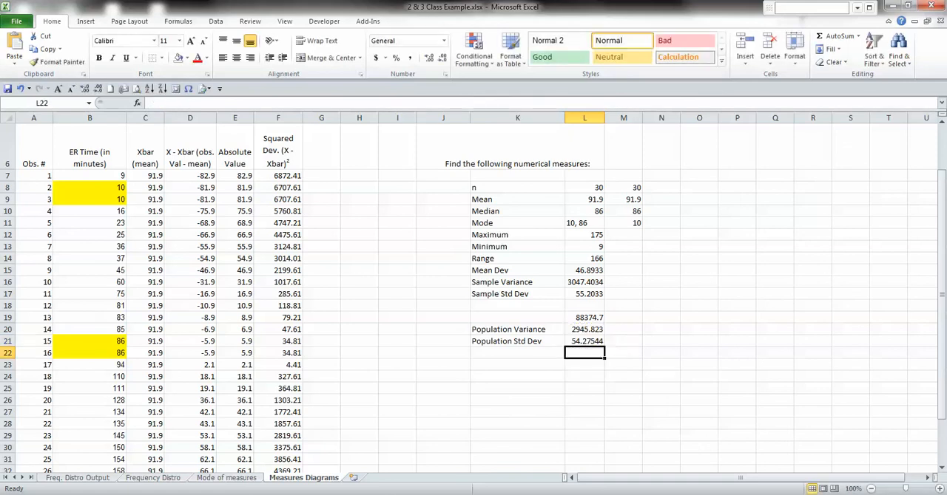
key("Up")
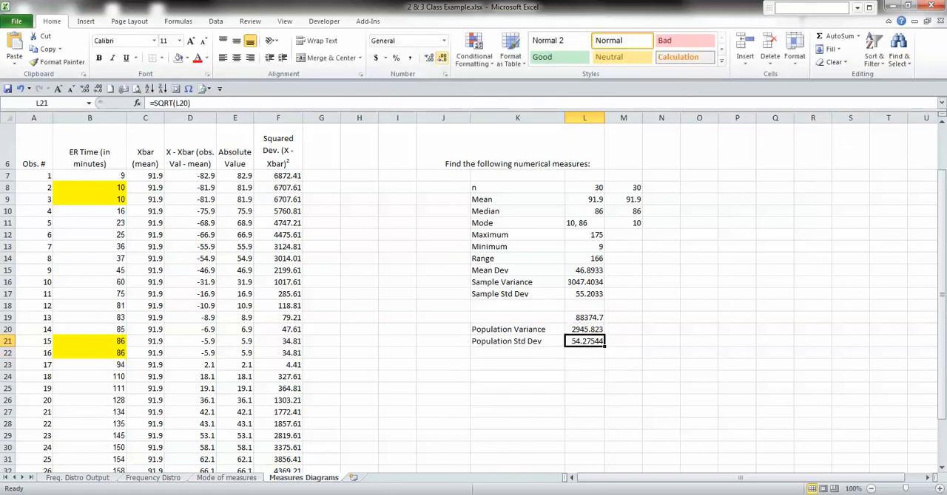
left_click(442, 57)
left_click(441, 57)
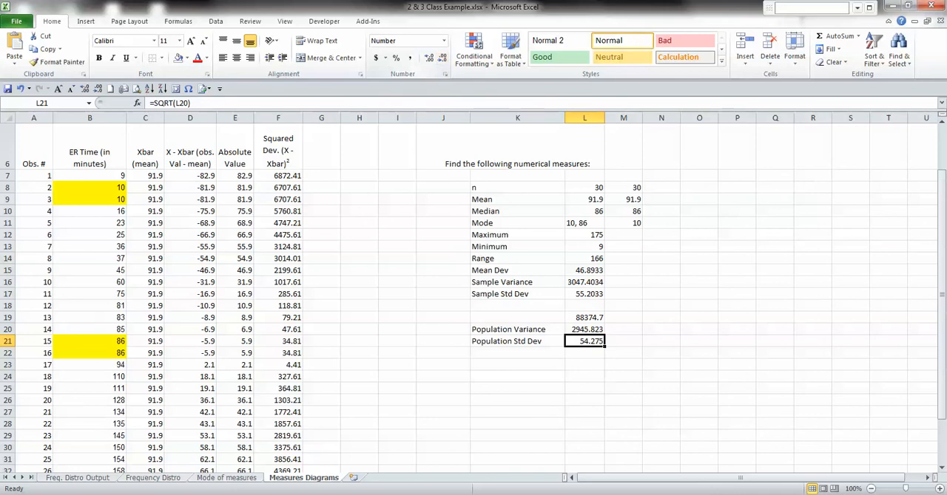